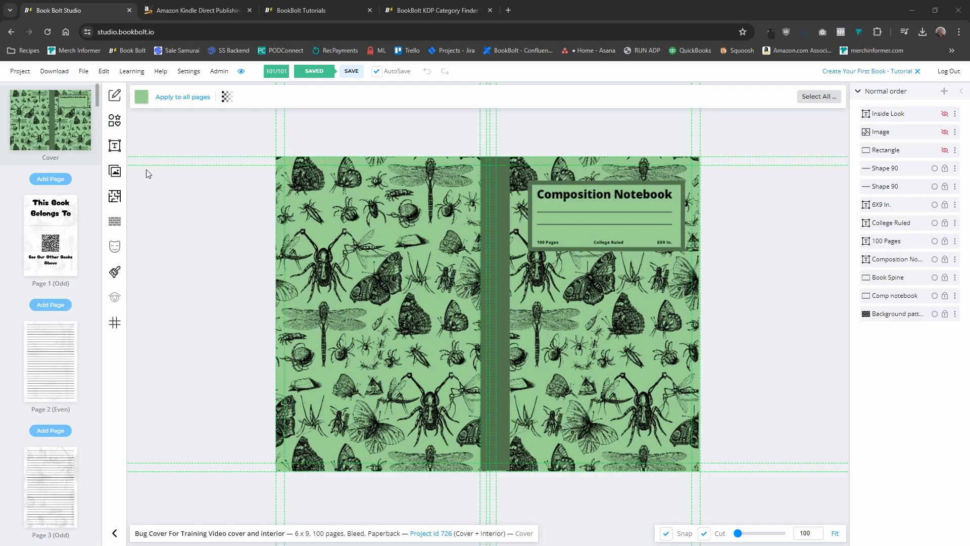
Switch to Kindle Direct Publishing and start creating a new title.
{"action": "left_click", "coordinate": [48, 73]}
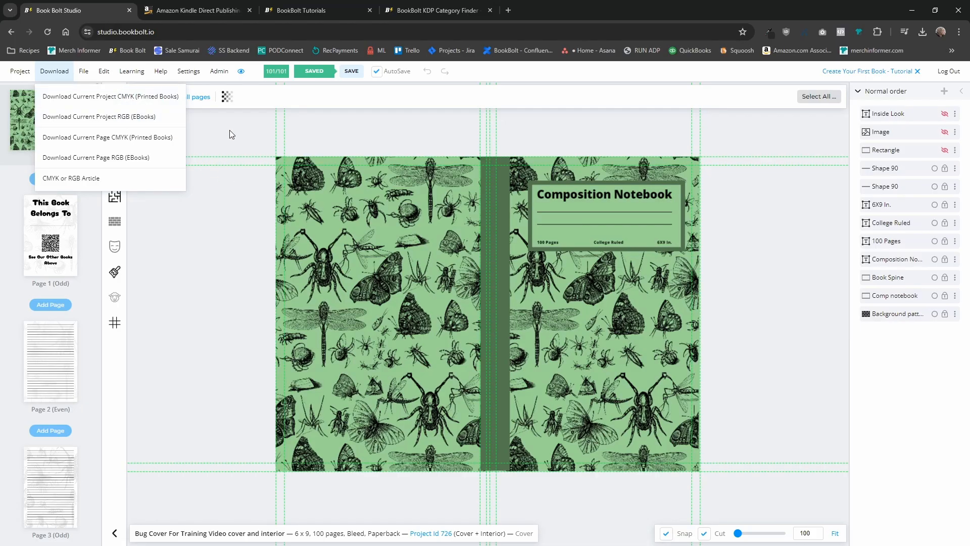
{"action": "left_click", "coordinate": [189, 10]}
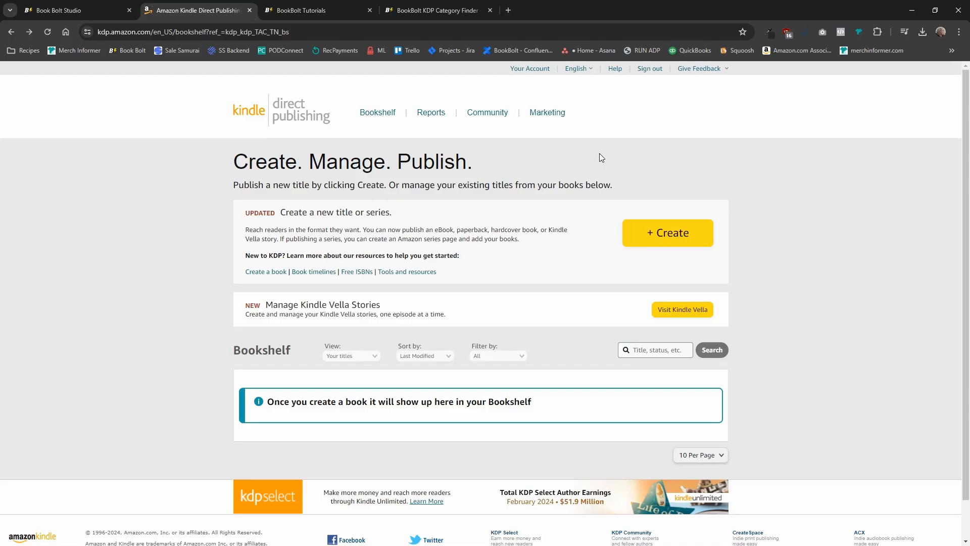
{"action": "left_click", "coordinate": [664, 236]}
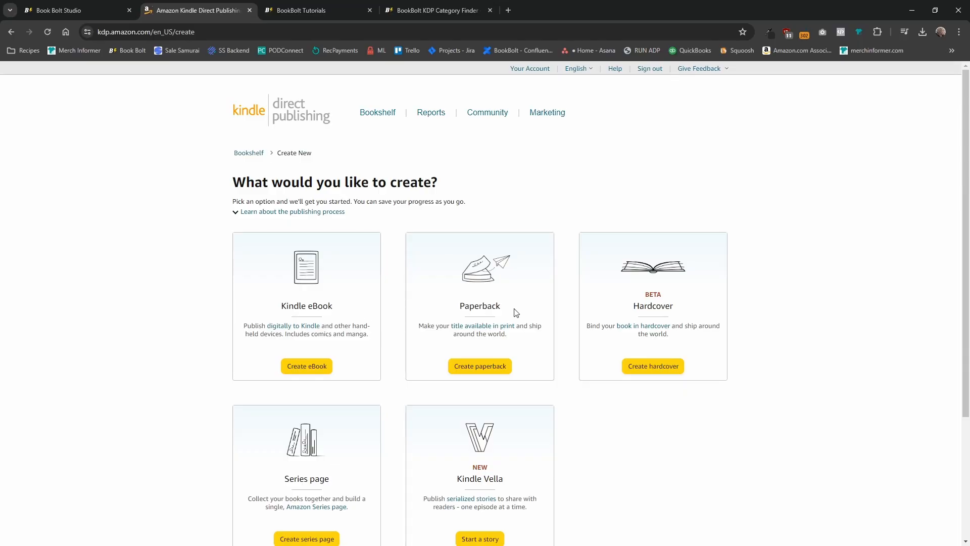
{"action": "scroll", "coordinate": [643, 320], "scroll_direction": "down", "scroll_amount": 1}
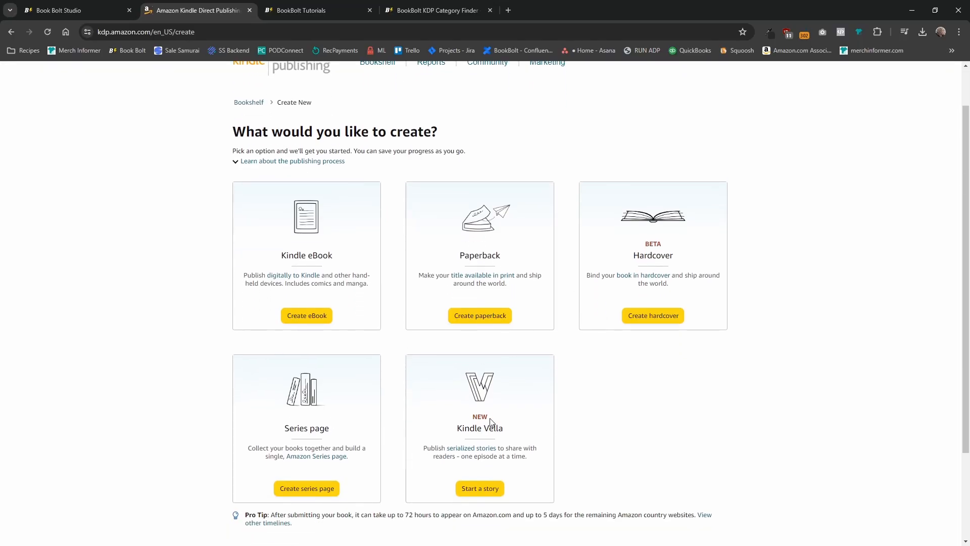
{"action": "scroll", "coordinate": [494, 415], "scroll_direction": "up", "scroll_amount": 1}
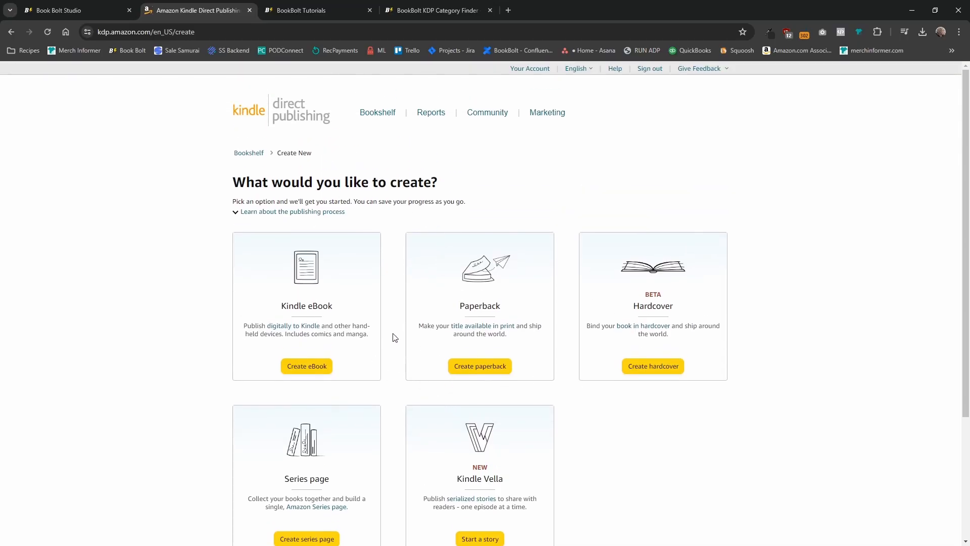
Switch to Book Bolt Studio and review the notebook project's trim size, page count, bleed and binding type.
{"action": "left_click", "coordinate": [74, 10]}
{"action": "left_click", "coordinate": [132, 72]}
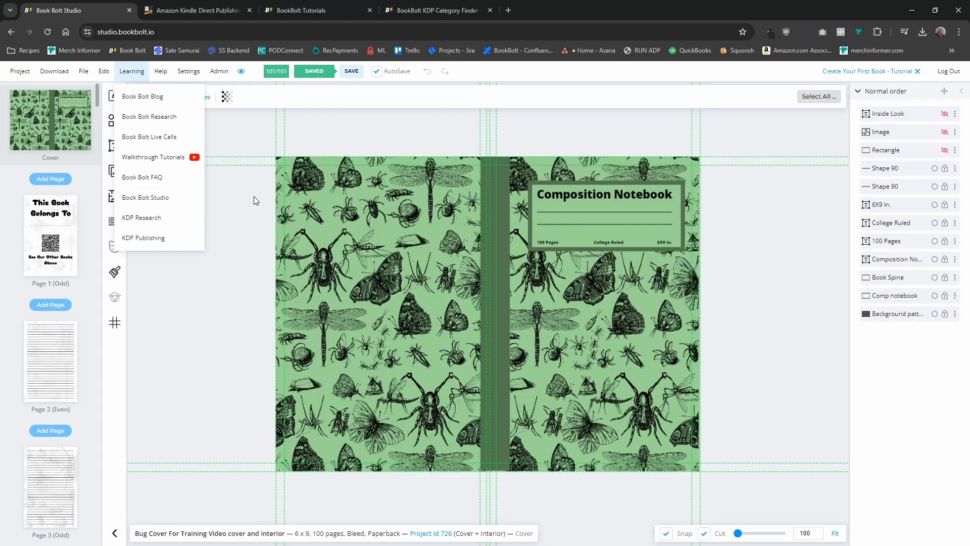
{"action": "left_click", "coordinate": [205, 11]}
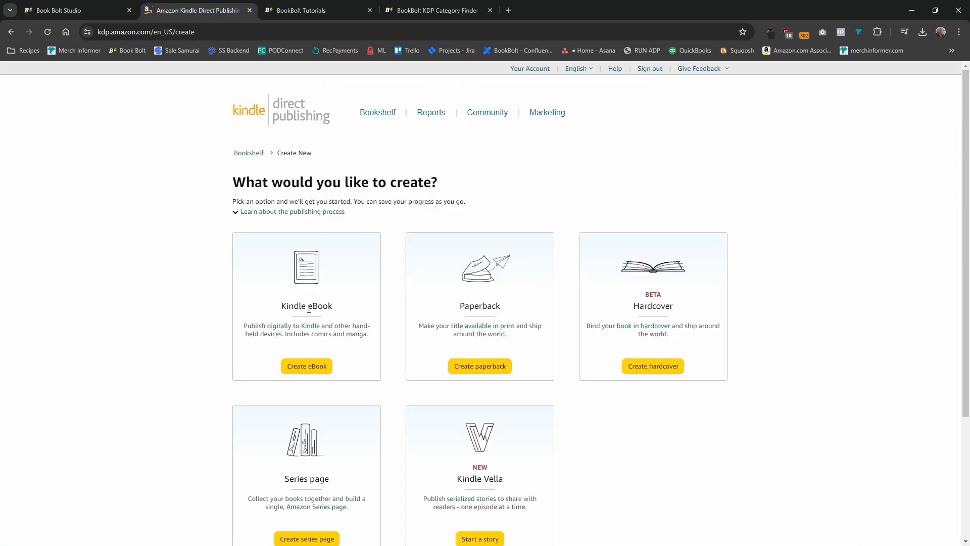
{"action": "left_click", "coordinate": [81, 11]}
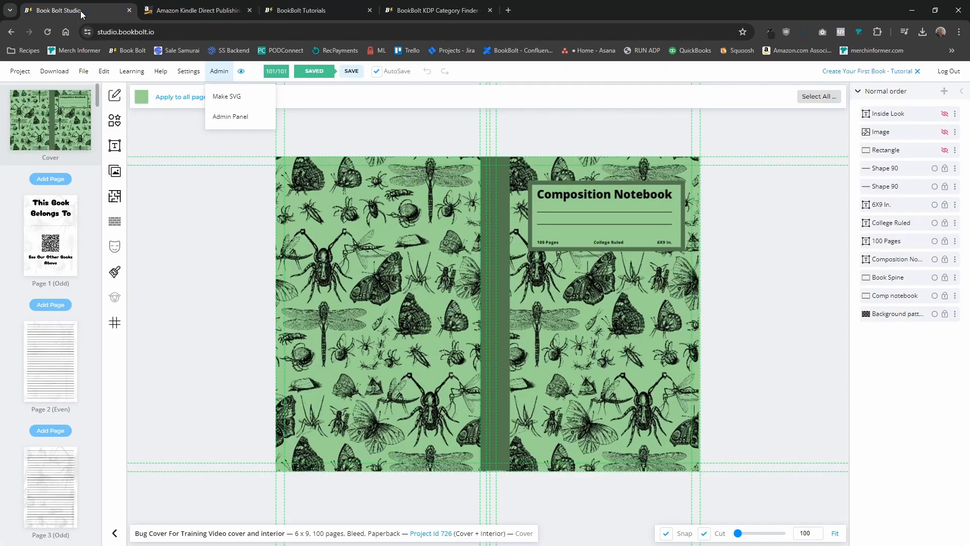
{"action": "left_click", "coordinate": [227, 359]}
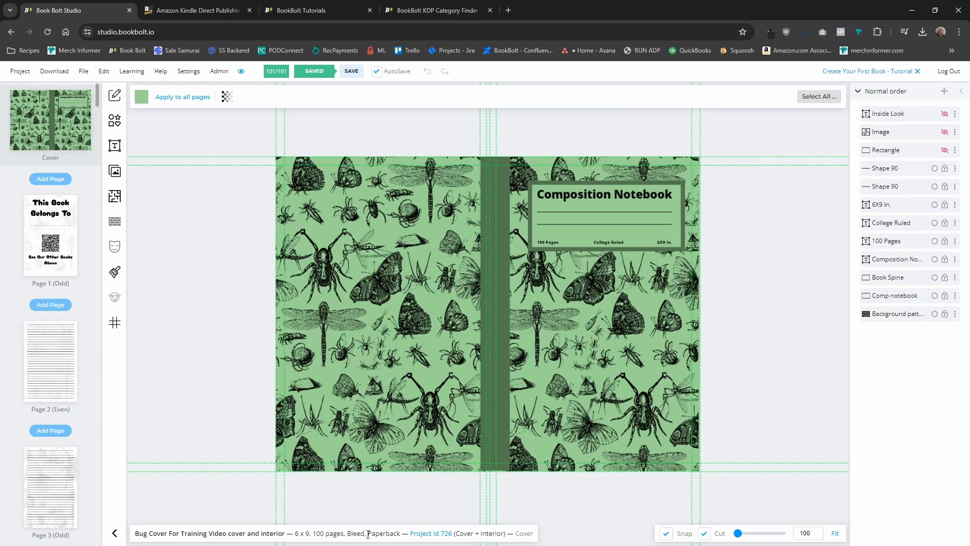
Switch back to Kindle Direct Publishing and start a new paperback.
{"action": "left_click", "coordinate": [210, 9]}
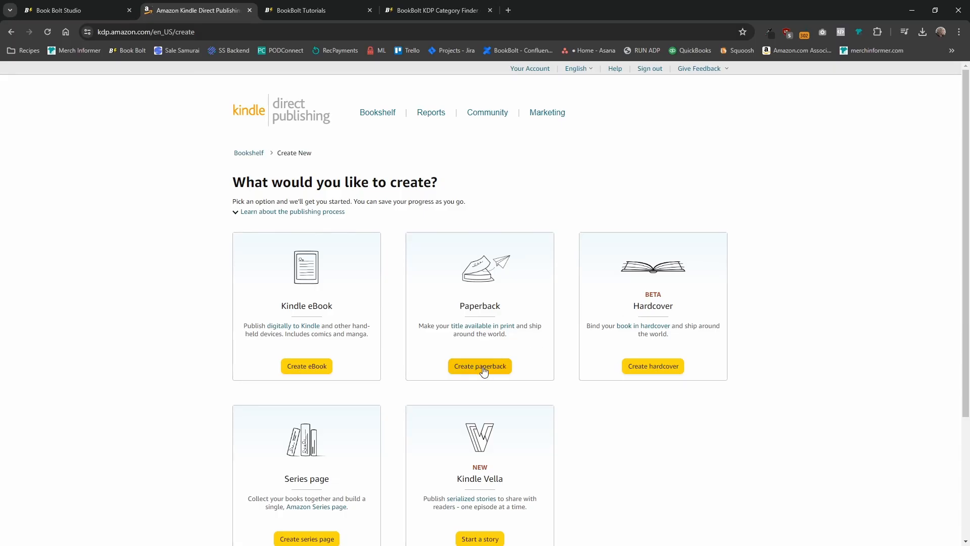
{"action": "left_click", "coordinate": [483, 369]}
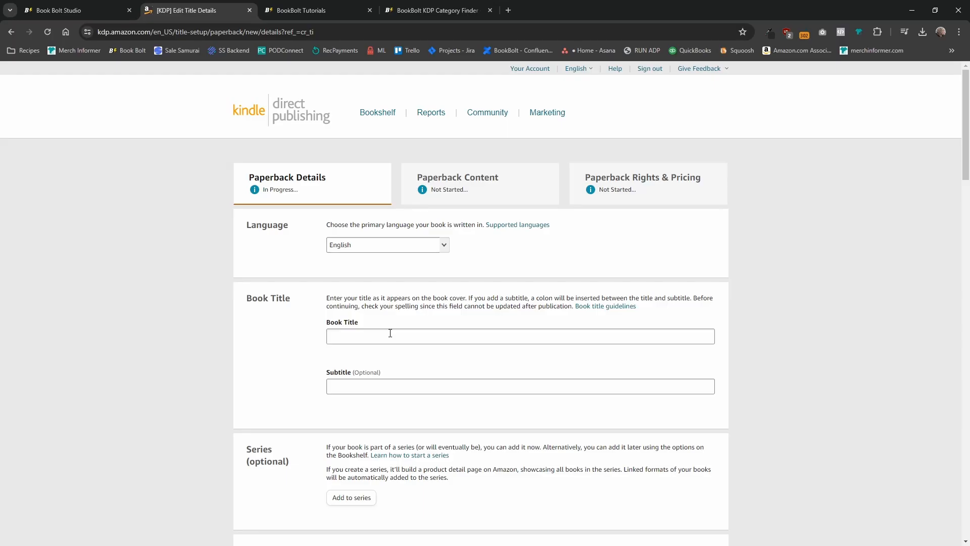
Check the title on the cover design and enter "Composition Notebook" as the book title.
{"action": "left_click_drag", "start_coordinate": [465, 298], "coordinate": [331, 297]}
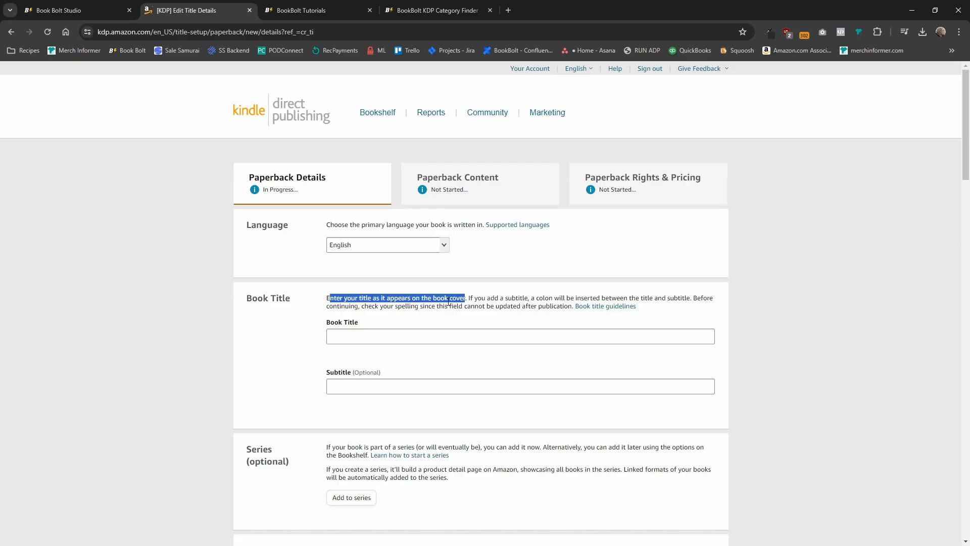
{"action": "left_click", "coordinate": [85, 6]}
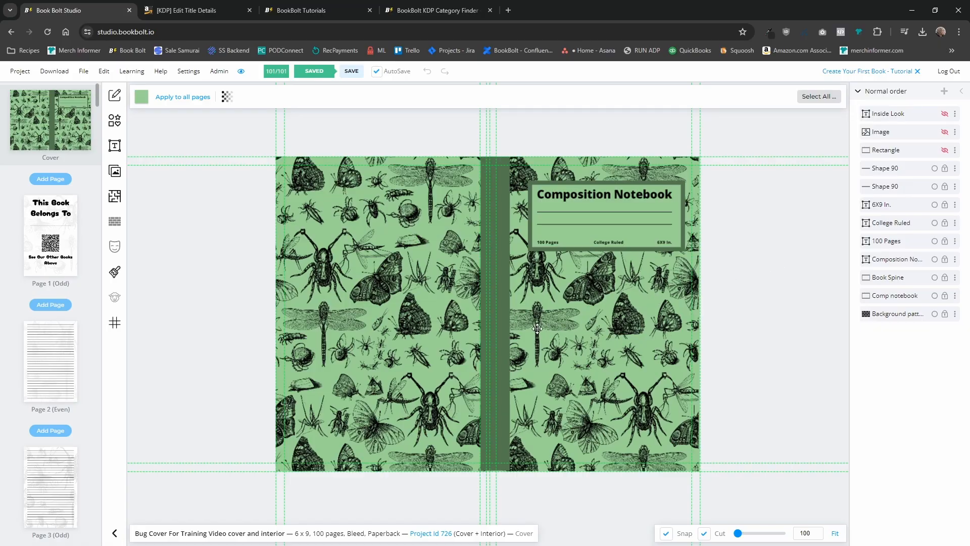
{"action": "left_click", "coordinate": [196, 10]}
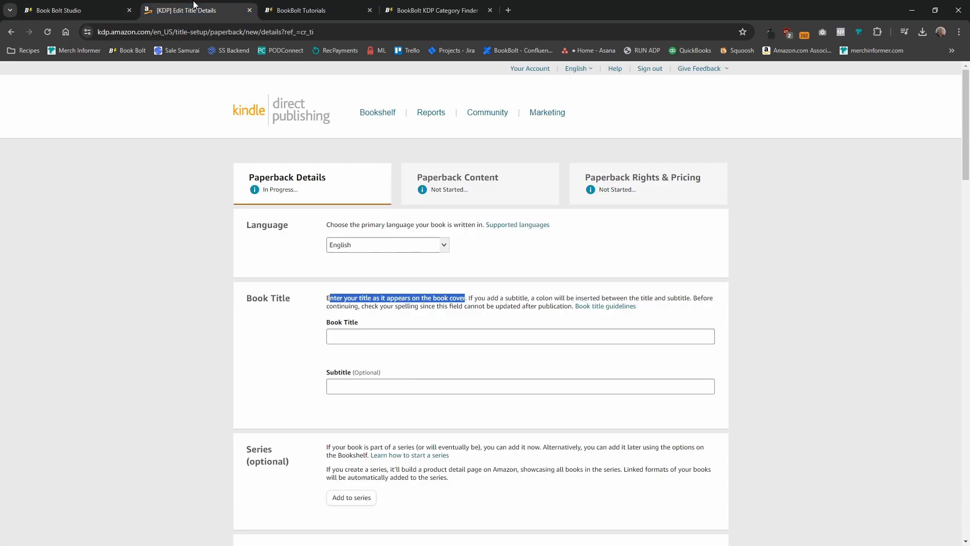
{"action": "left_click", "coordinate": [345, 335]}
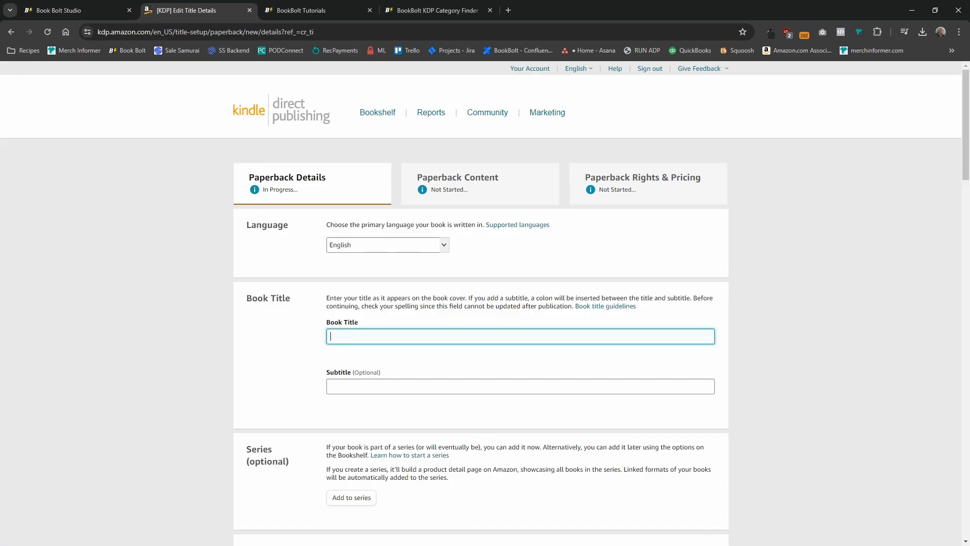
{"action": "type", "text": "Composition Bo"}
{"action": "key", "text": "BackSpace"}
{"action": "key", "text": "BackSpace"}
{"action": "key", "text": "BackSpace"}
{"action": "type", "text": "Notebook"}
Enter the subtitle "A College Ruled Line Journal For Bug Loves And Insect Hunters".
{"action": "left_click", "coordinate": [391, 388]}
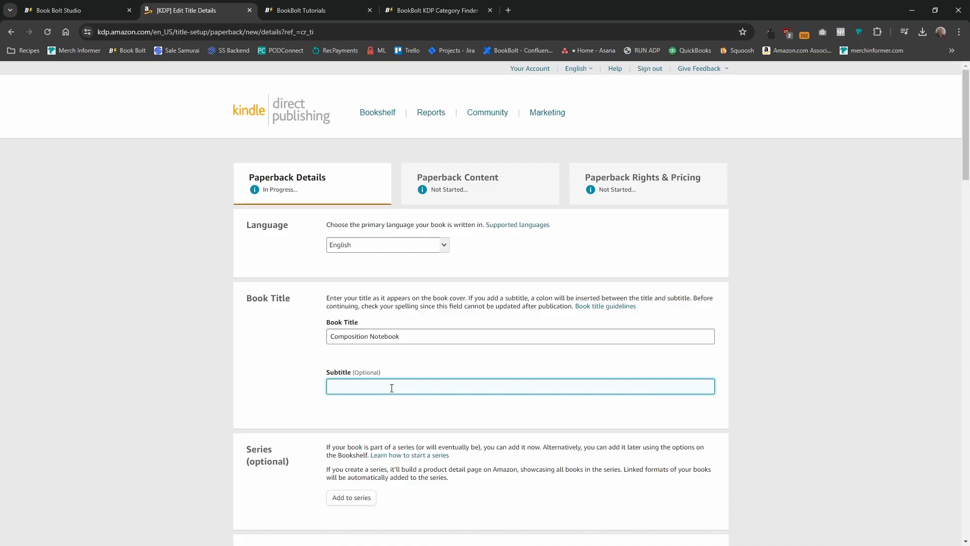
{"action": "type", "text": "College Ruled Line Journal For Bug Loves And Insect Hunters"}
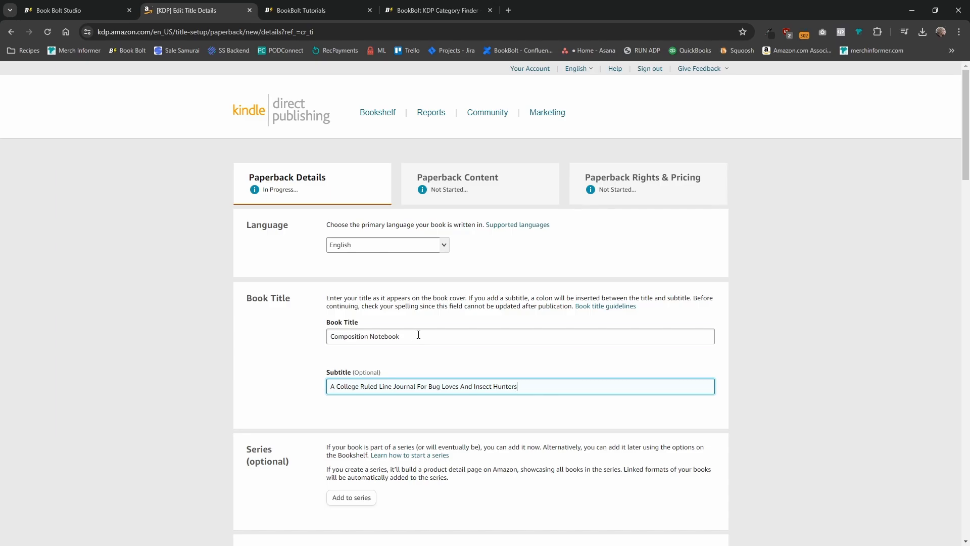
{"action": "left_click_drag", "start_coordinate": [417, 336], "coordinate": [370, 338]}
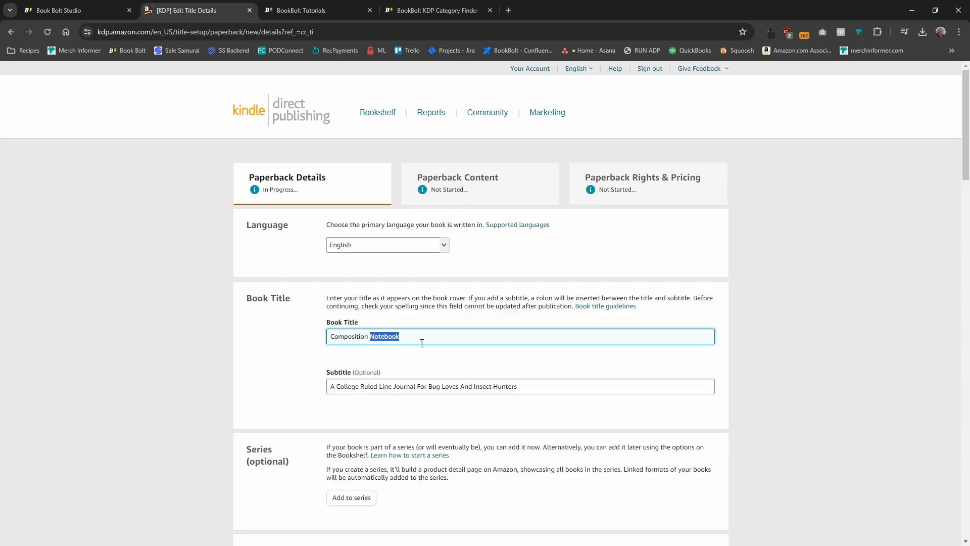
Leave the series and edition number empty and enter the primary author with first name "Bugs" and last name "Printing Press".
{"action": "scroll", "coordinate": [530, 371], "scroll_direction": "down", "scroll_amount": 3}
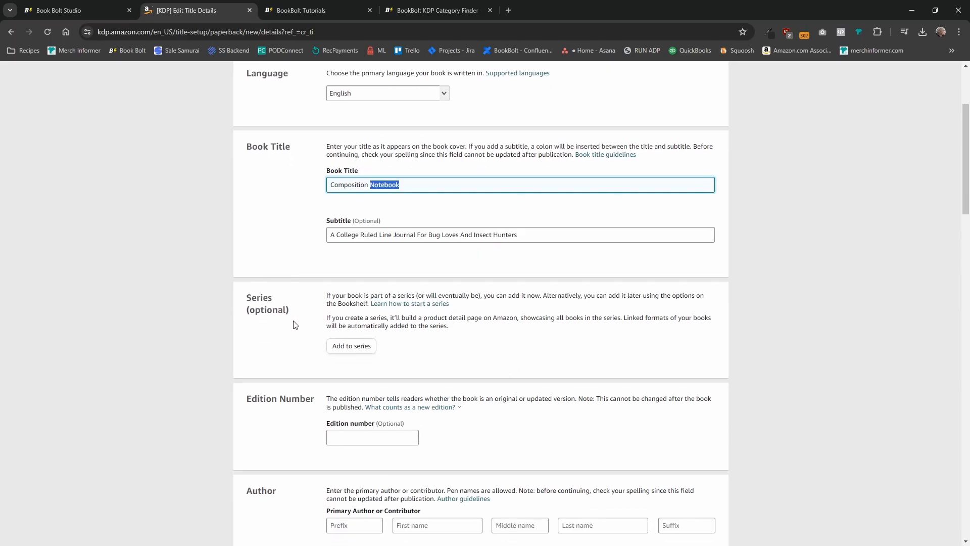
{"action": "left_click_drag", "start_coordinate": [290, 311], "coordinate": [245, 313]}
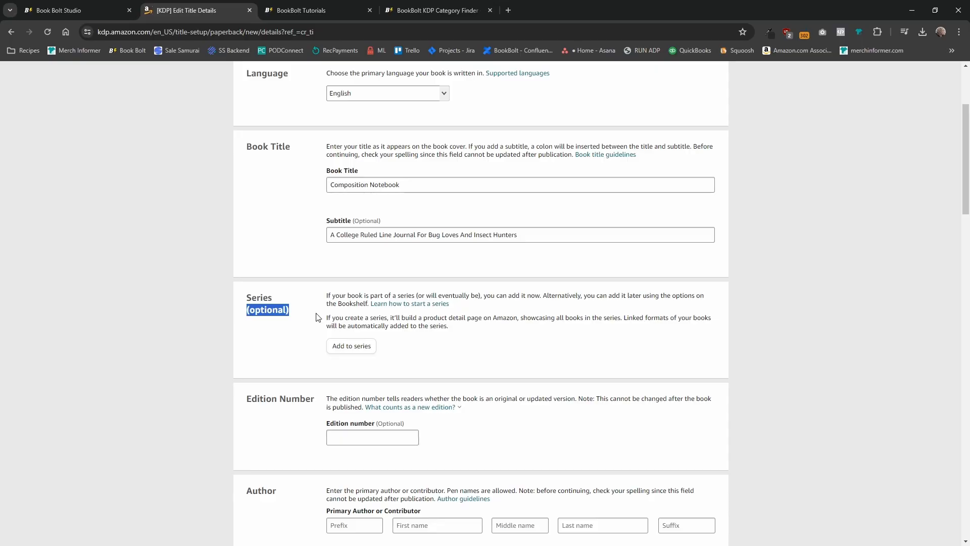
{"action": "left_click", "coordinate": [275, 315]}
{"action": "scroll", "coordinate": [308, 323], "scroll_direction": "down", "scroll_amount": 2}
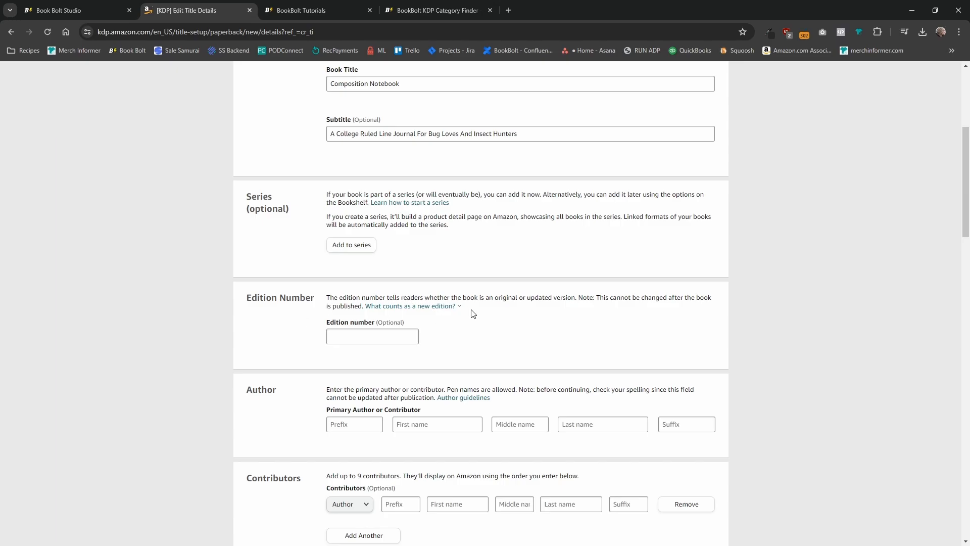
{"action": "scroll", "coordinate": [513, 333], "scroll_direction": "down", "scroll_amount": 2}
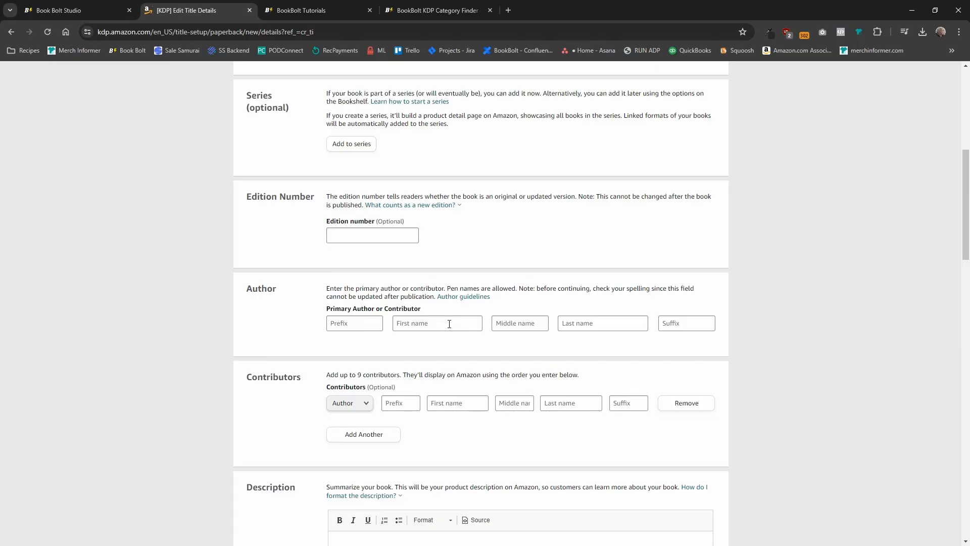
{"action": "scroll", "coordinate": [461, 320], "scroll_direction": "up", "scroll_amount": 2}
{"action": "left_click", "coordinate": [91, 8]}
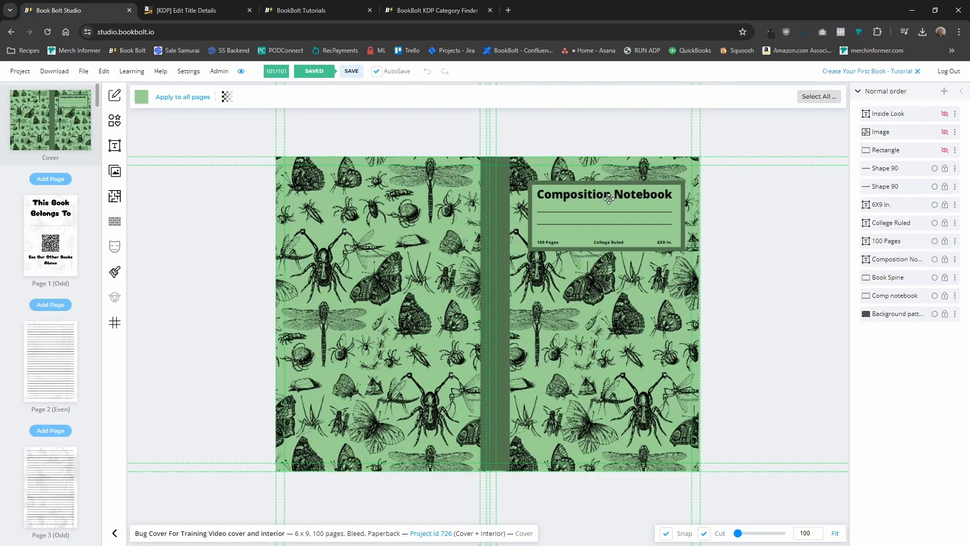
{"action": "left_click", "coordinate": [180, 10]}
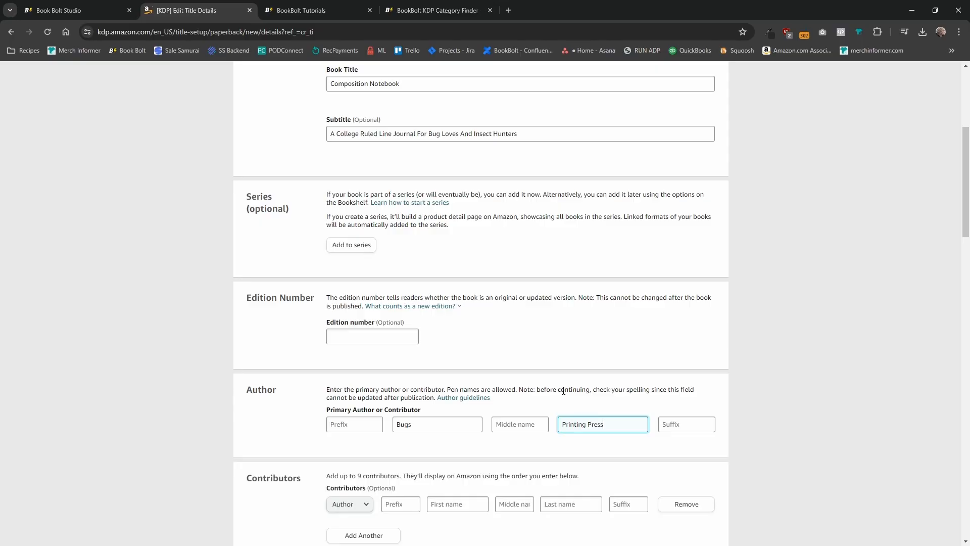
Declare under Publishing Rights that you own the copyright and hold the necessary publishing rights.
{"action": "scroll", "coordinate": [563, 390], "scroll_direction": "down", "scroll_amount": 4}
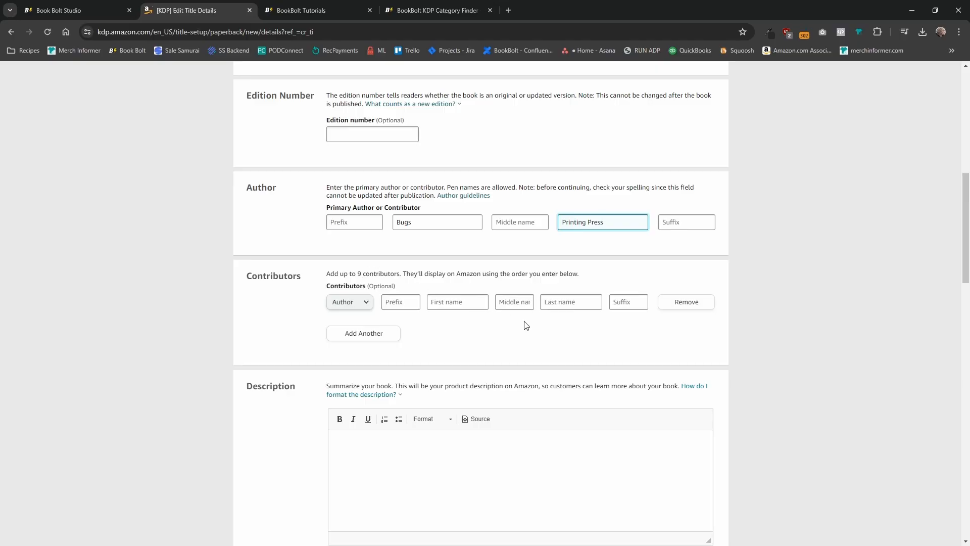
{"action": "scroll", "coordinate": [554, 340], "scroll_direction": "down", "scroll_amount": 3}
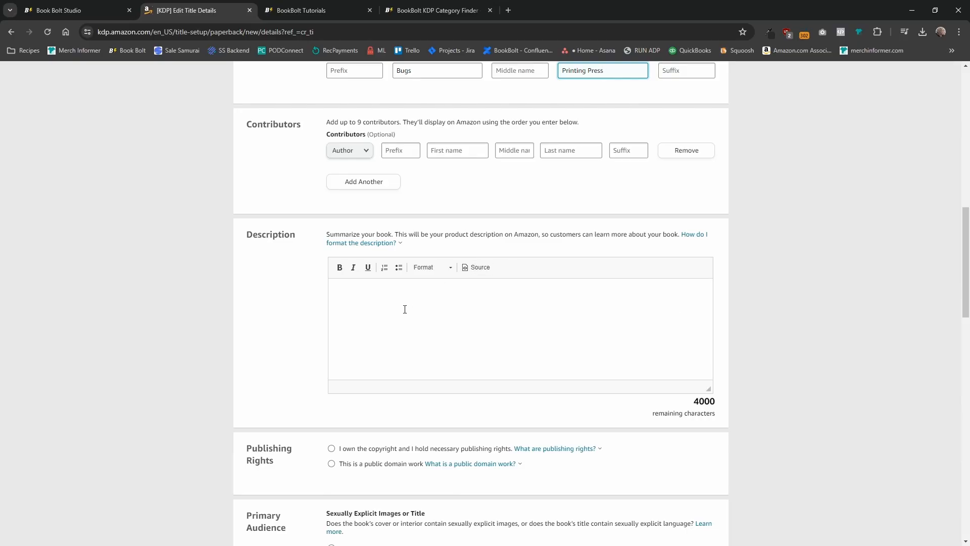
{"action": "scroll", "coordinate": [405, 309], "scroll_direction": "down", "scroll_amount": 3}
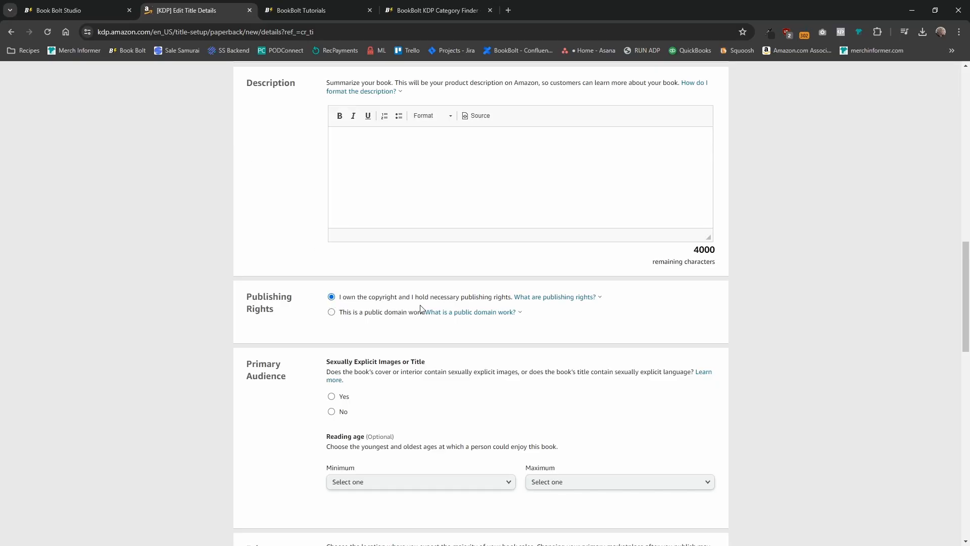
{"action": "left_click", "coordinate": [599, 298]}
Answer No to sexually explicit images or title, and check the reading age options without choosing any.
{"action": "scroll", "coordinate": [642, 316], "scroll_direction": "down", "scroll_amount": 2}
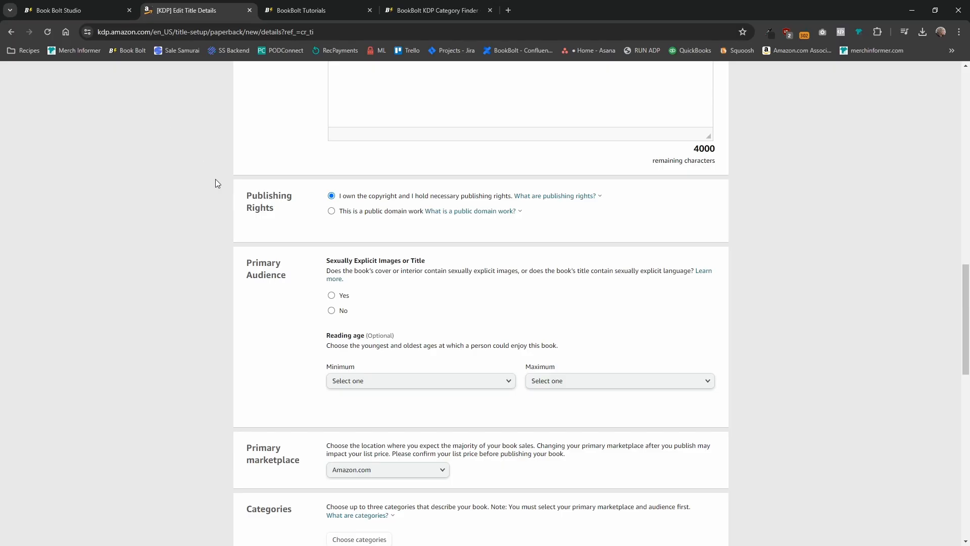
{"action": "left_click", "coordinate": [332, 310]}
{"action": "scroll", "coordinate": [472, 299], "scroll_direction": "down", "scroll_amount": 2}
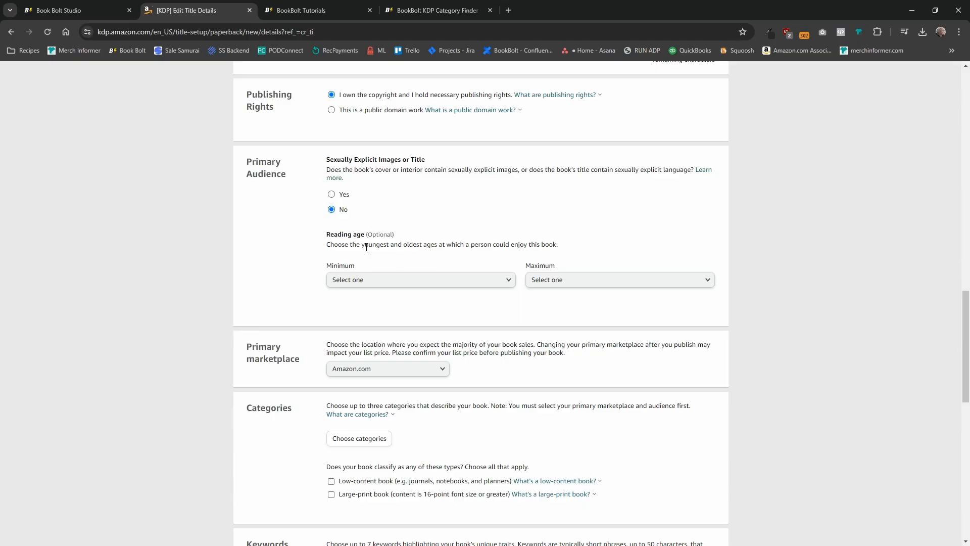
{"action": "left_click", "coordinate": [376, 282]}
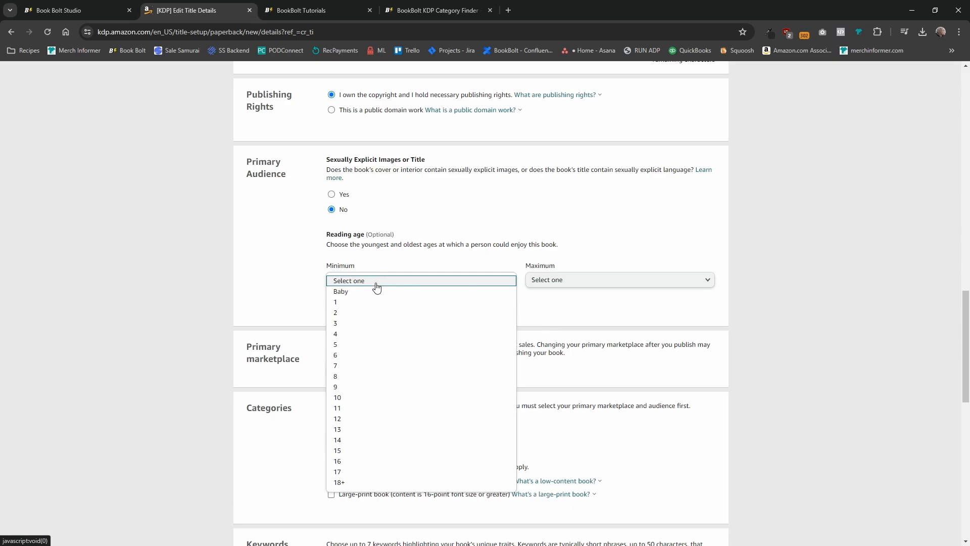
{"action": "left_click", "coordinate": [595, 267]}
{"action": "left_click", "coordinate": [589, 280]}
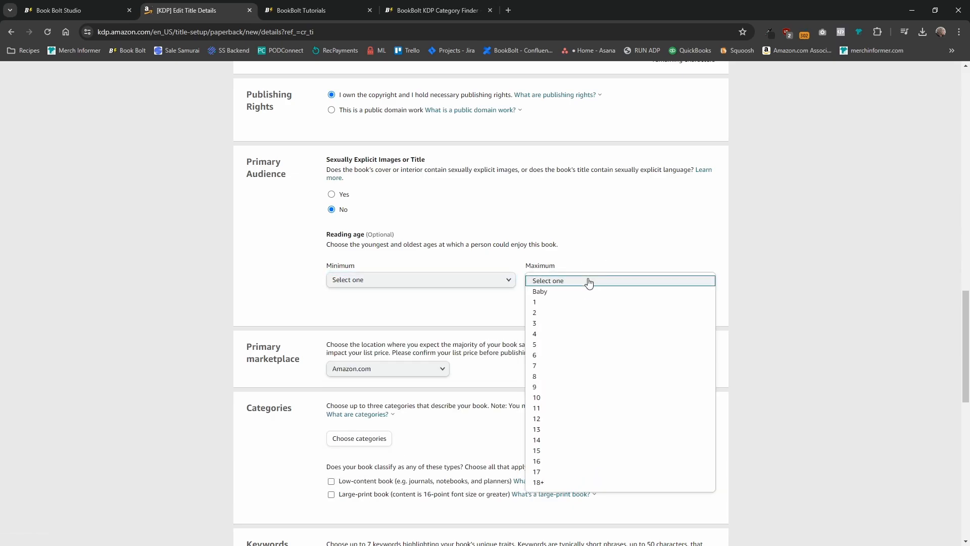
{"action": "left_click", "coordinate": [604, 257]}
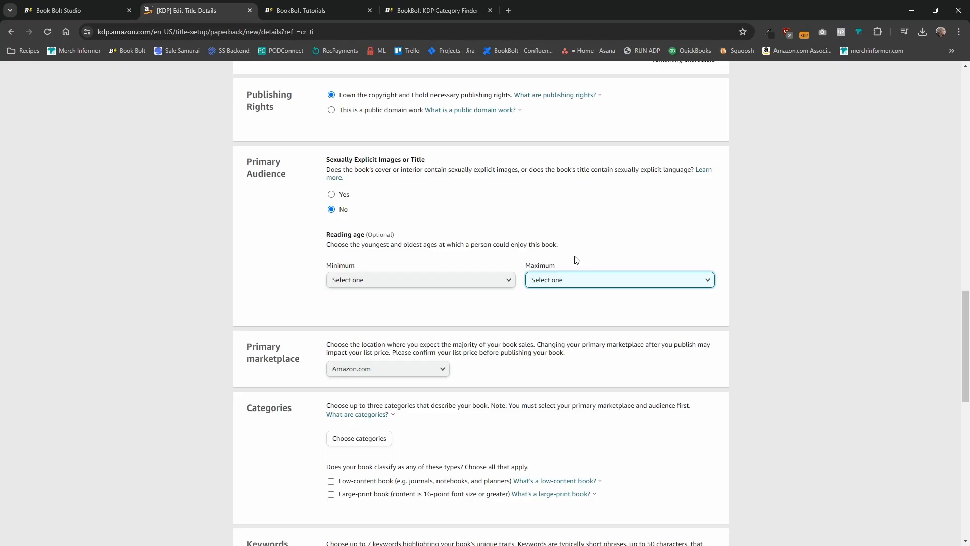
{"action": "scroll", "coordinate": [603, 263], "scroll_direction": "down", "scroll_amount": 2}
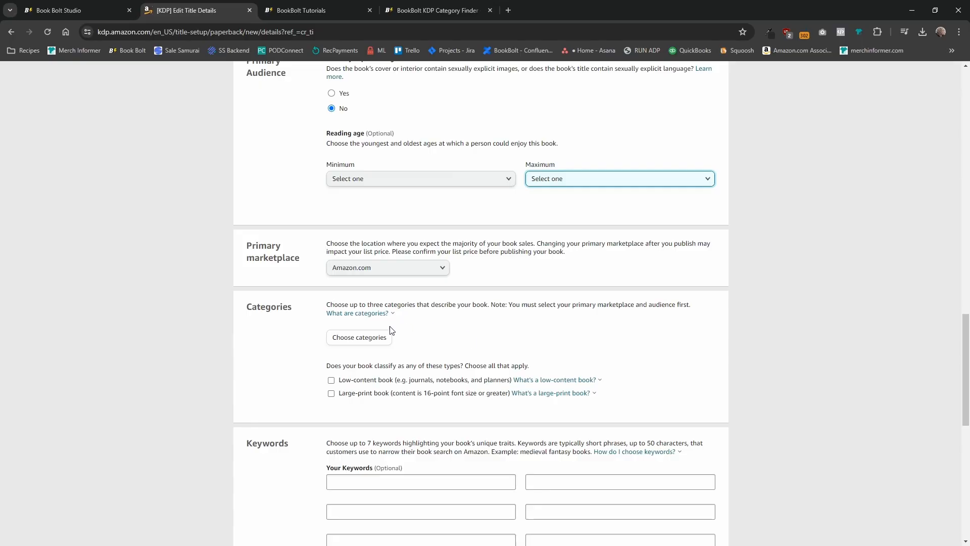
{"action": "left_click", "coordinate": [367, 339]}
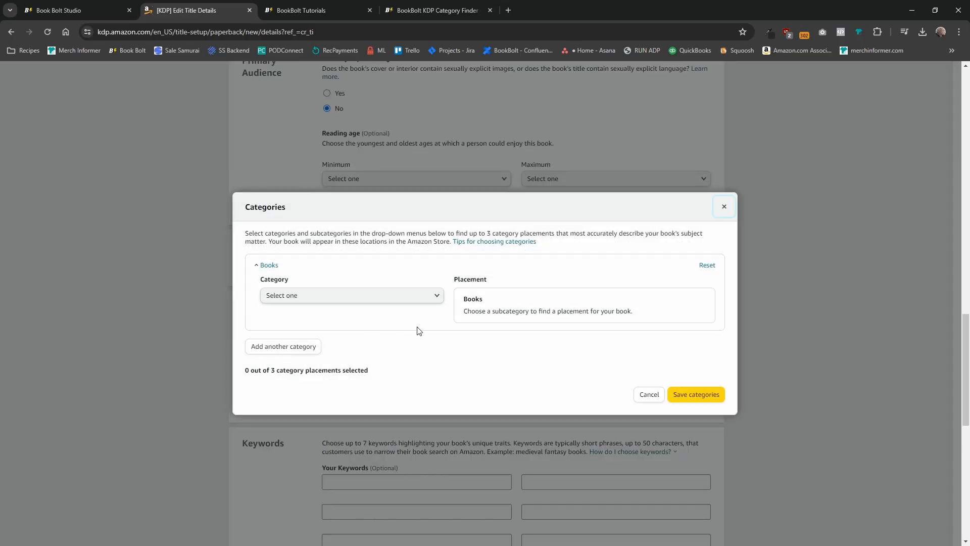
{"action": "left_click", "coordinate": [403, 296]}
{"action": "scroll", "coordinate": [387, 354], "scroll_direction": "down", "scroll_amount": 3}
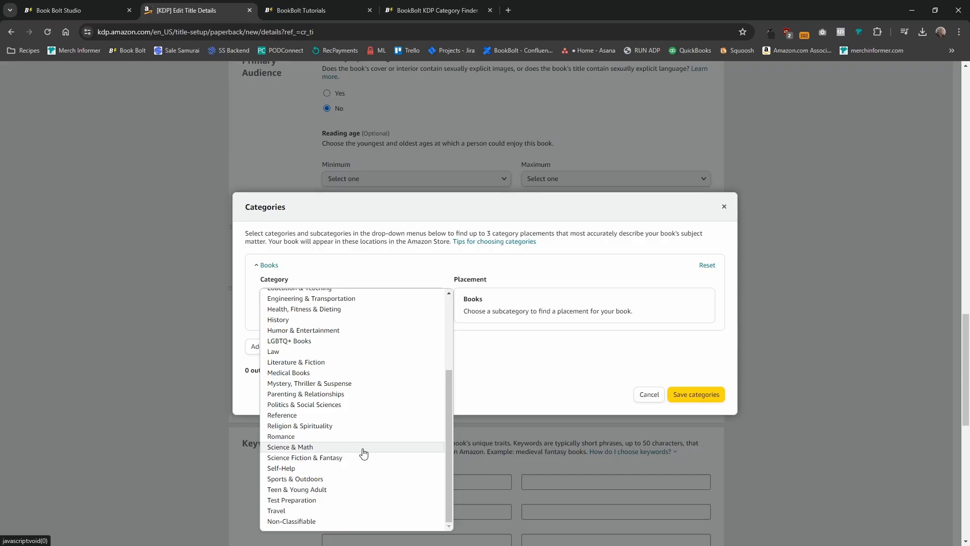
{"action": "scroll", "coordinate": [362, 452], "scroll_direction": "up", "scroll_amount": 3}
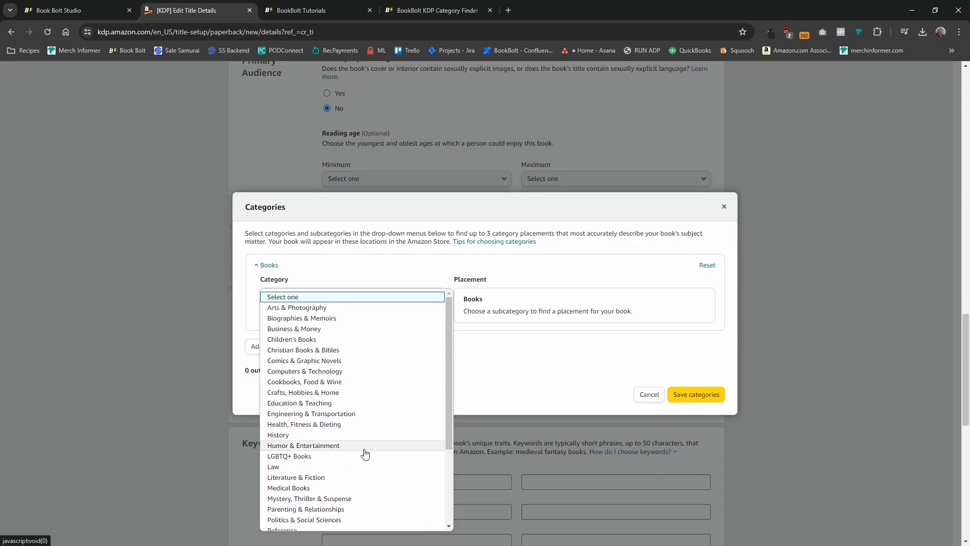
{"action": "left_click", "coordinate": [306, 343]}
{"action": "left_click", "coordinate": [322, 331]}
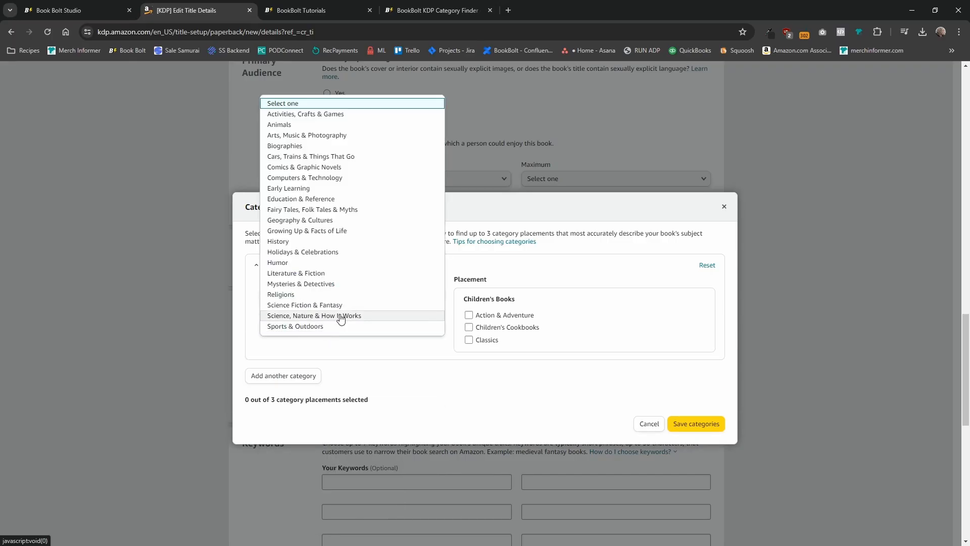
{"action": "left_click", "coordinate": [576, 276]}
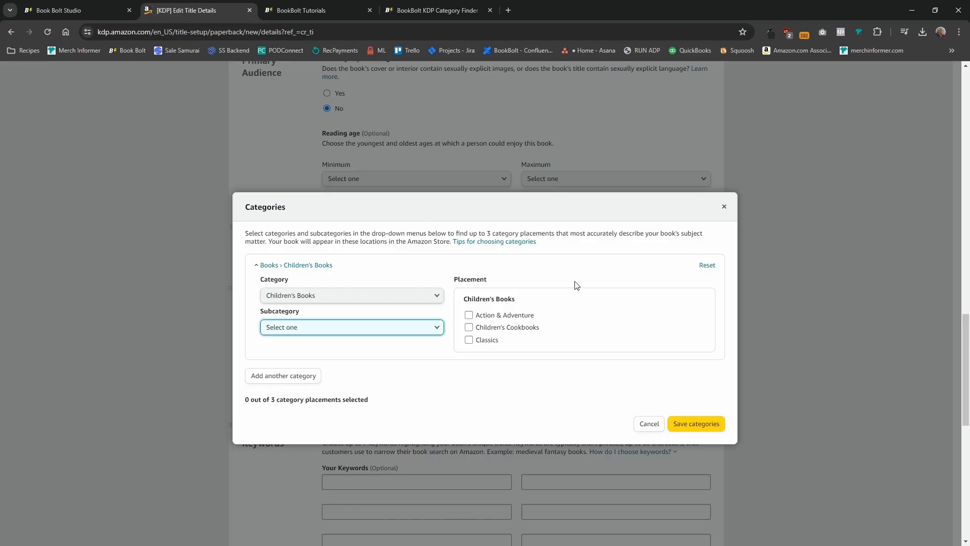
{"action": "left_click", "coordinate": [723, 207]}
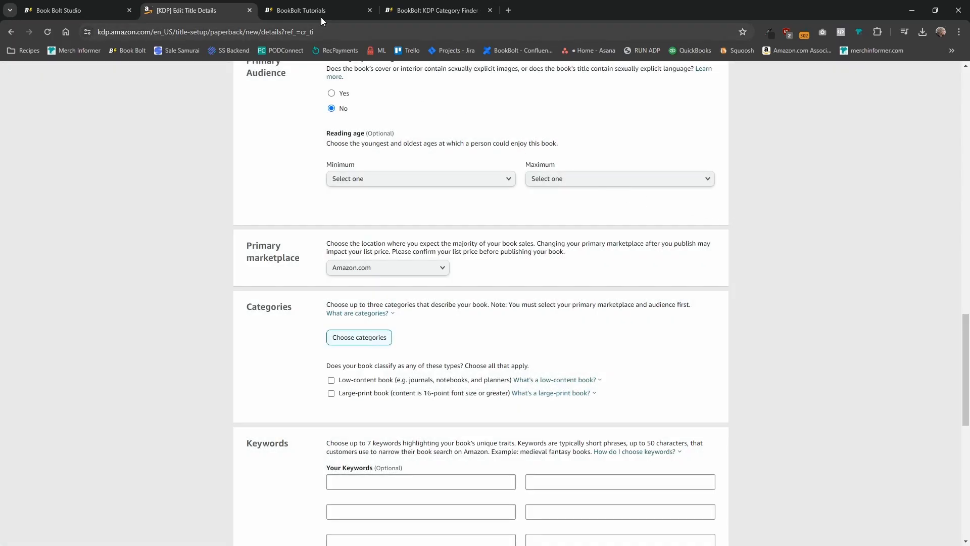
Switch to the BookBolt KDP Category Finder and highlight the category path Science & Math -> Nature & Ecology -> Fauna -> Insects & Spiders.
{"action": "left_click", "coordinate": [318, 13]}
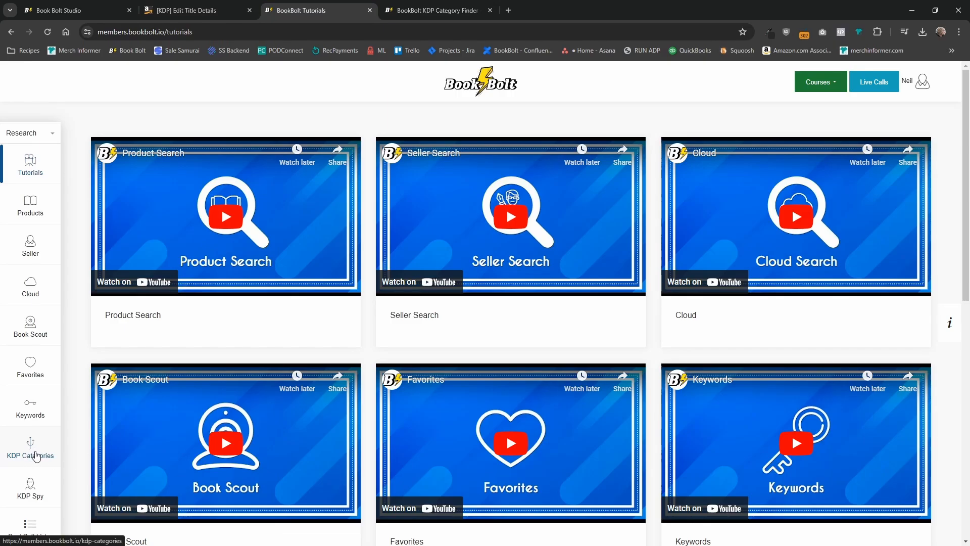
{"action": "left_click", "coordinate": [437, 11]}
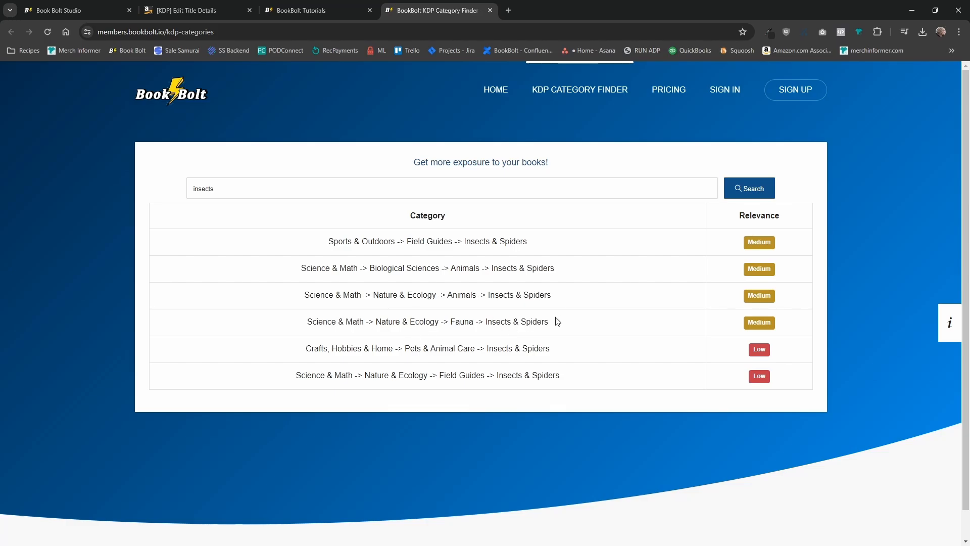
{"action": "left_click_drag", "start_coordinate": [556, 321], "coordinate": [306, 322]}
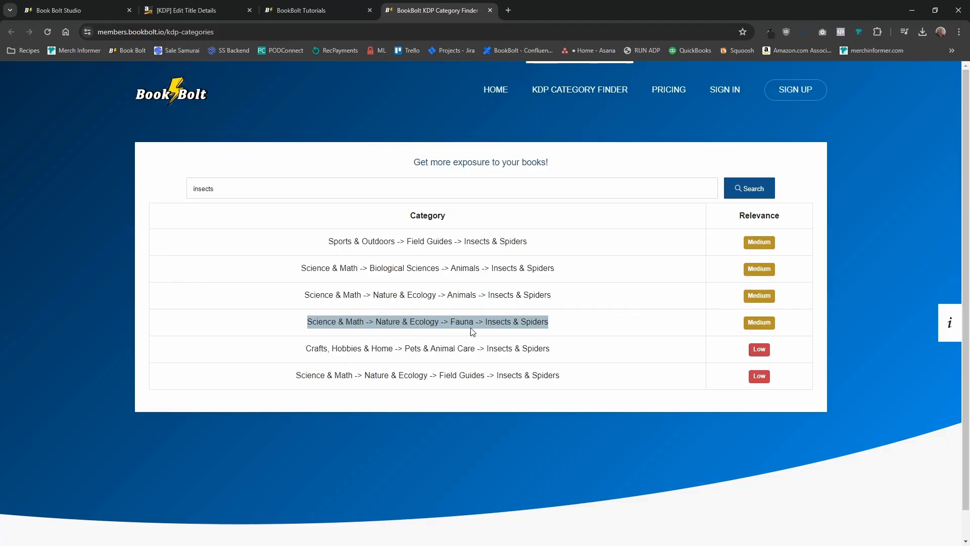
Return to the KDP title details and start choosing categories, with Science & Math as the main category.
{"action": "left_click", "coordinate": [204, 6]}
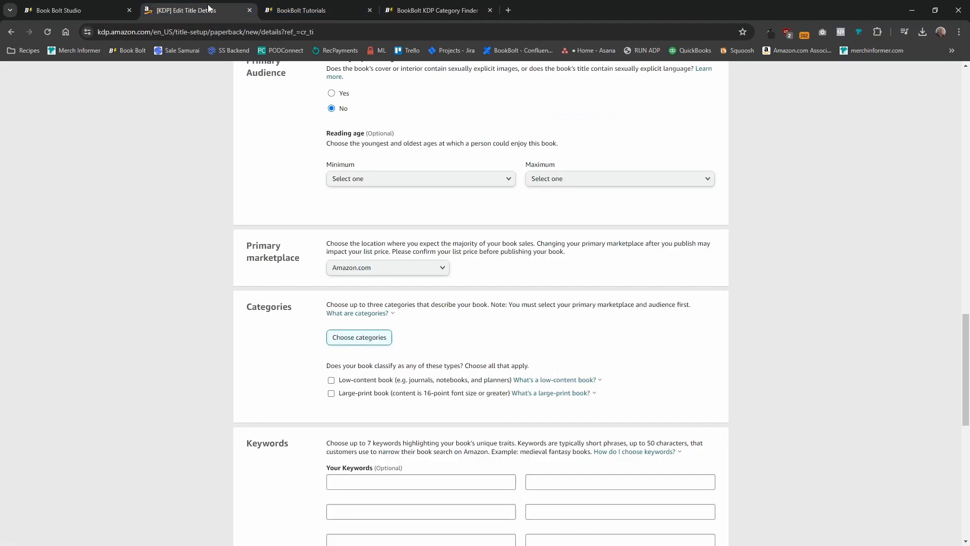
{"action": "left_click", "coordinate": [361, 336]}
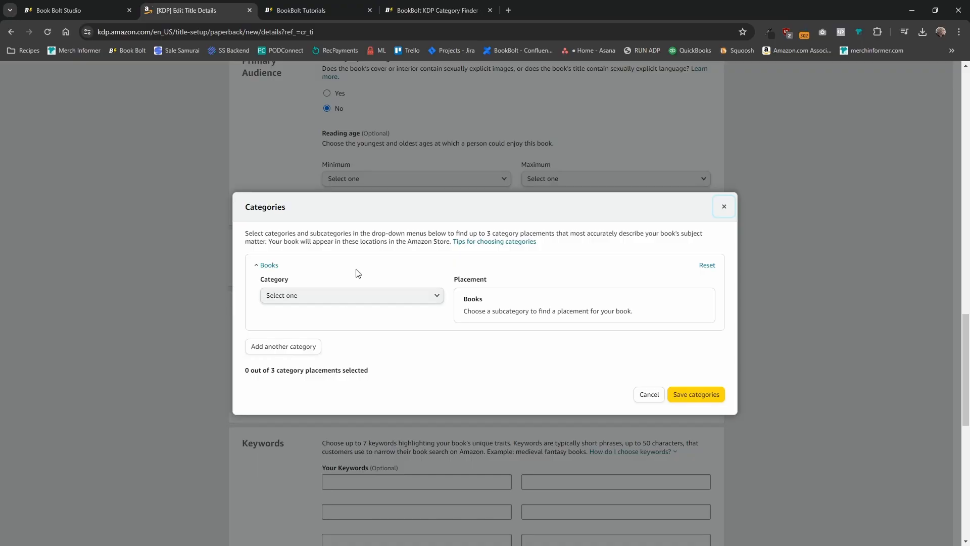
{"action": "left_click", "coordinate": [432, 10]}
{"action": "left_click", "coordinate": [227, 6]}
{"action": "left_click", "coordinate": [358, 296]}
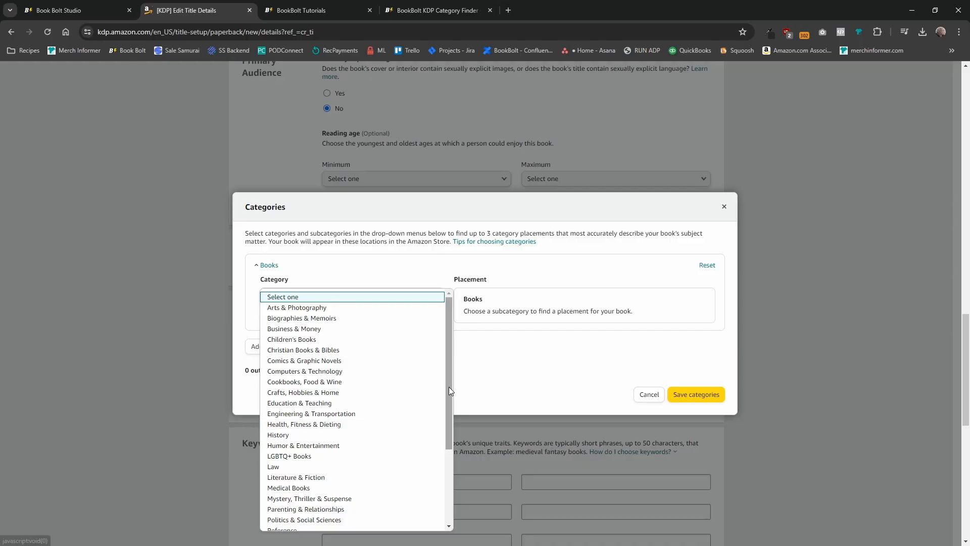
{"action": "left_click_drag", "start_coordinate": [448, 387], "coordinate": [459, 462]}
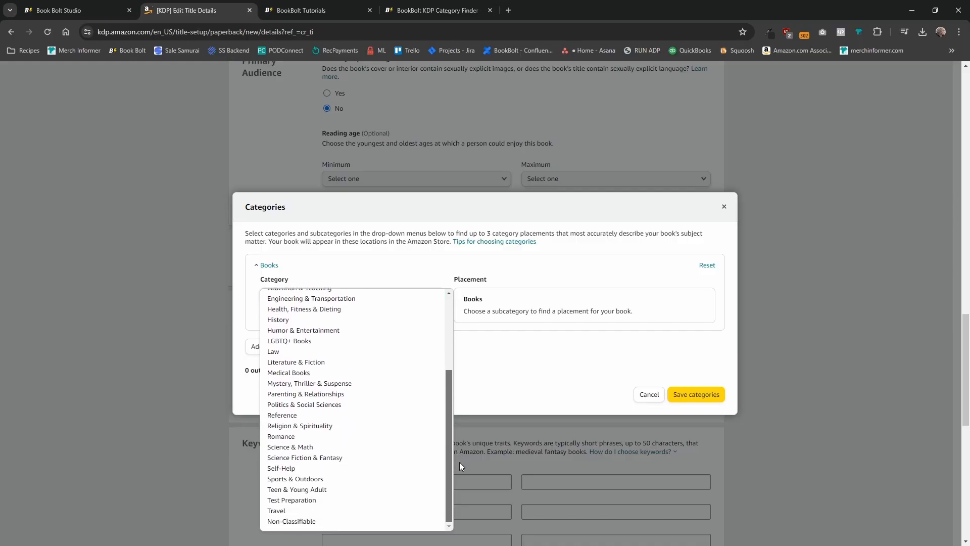
{"action": "left_click", "coordinate": [305, 449]}
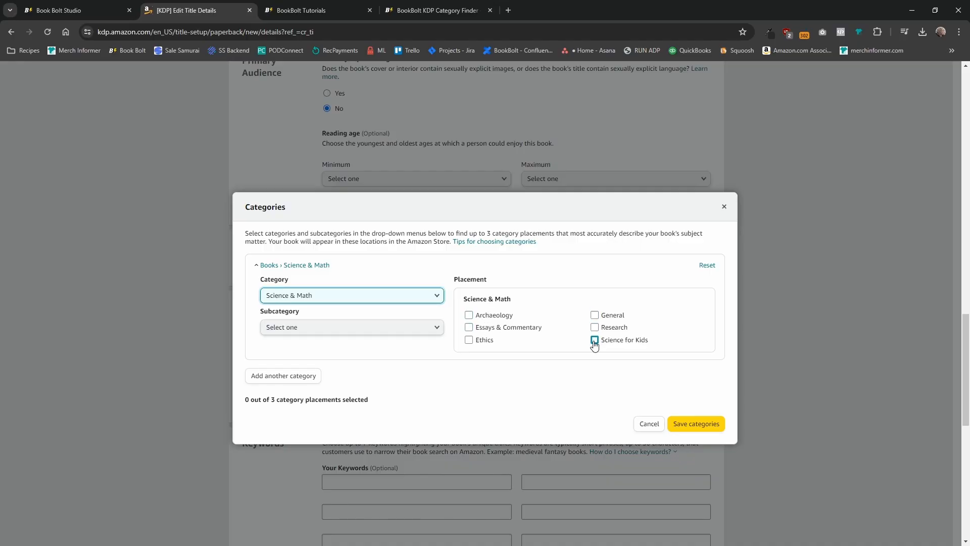
Set the subcategories to Nature & Ecology and Fauna, checking the path against the BookBolt KDP Category Finder.
{"action": "left_click", "coordinate": [419, 330]}
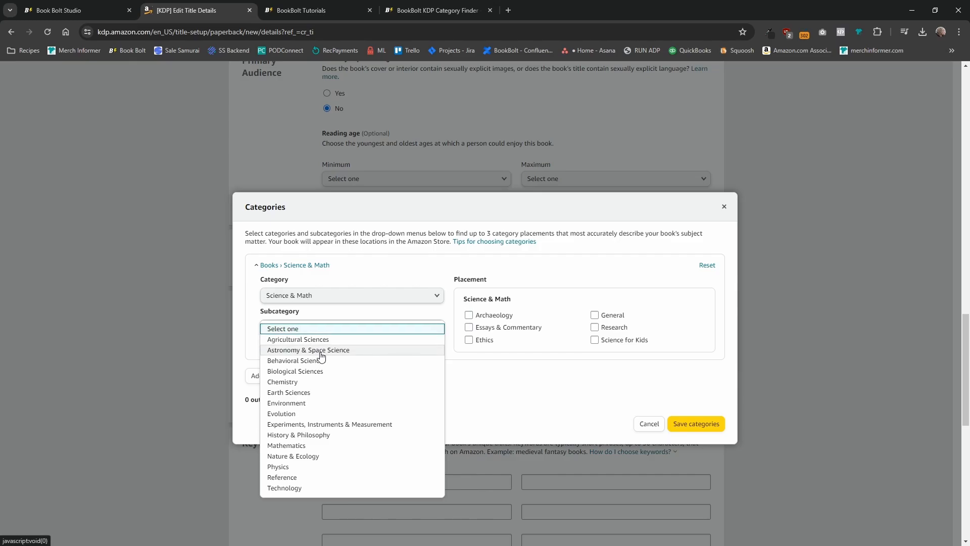
{"action": "left_click", "coordinate": [443, 9]}
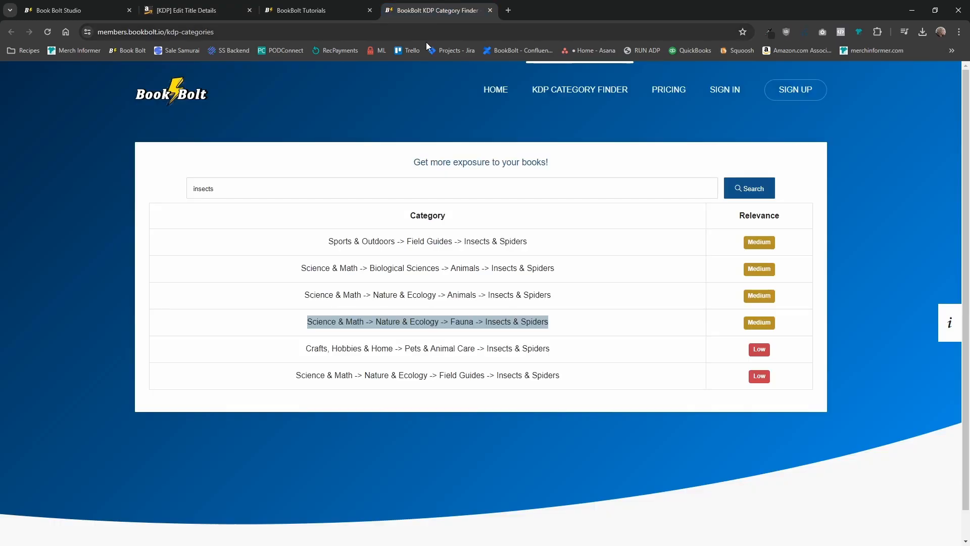
{"action": "left_click", "coordinate": [237, 10]}
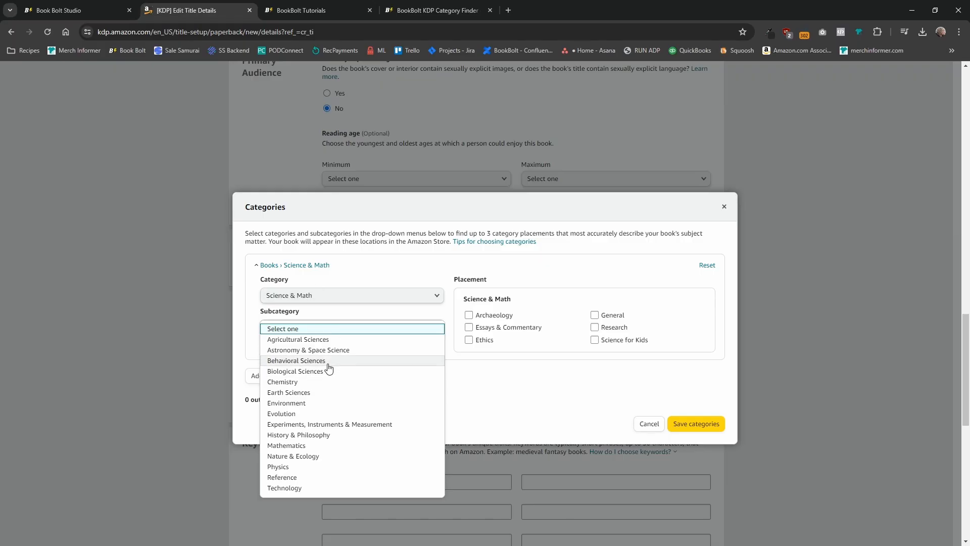
{"action": "left_click", "coordinate": [303, 456]}
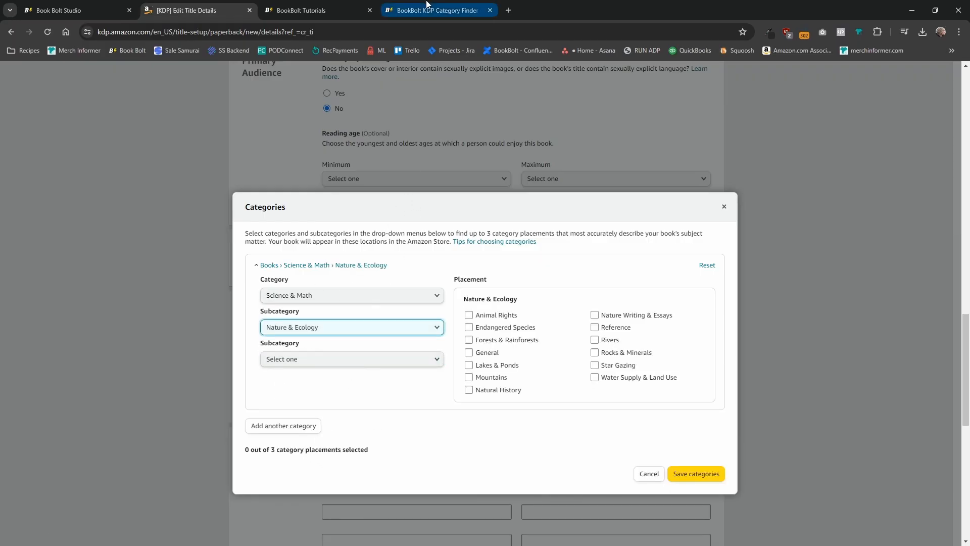
{"action": "left_click", "coordinate": [427, 7]}
{"action": "left_click", "coordinate": [202, 10]}
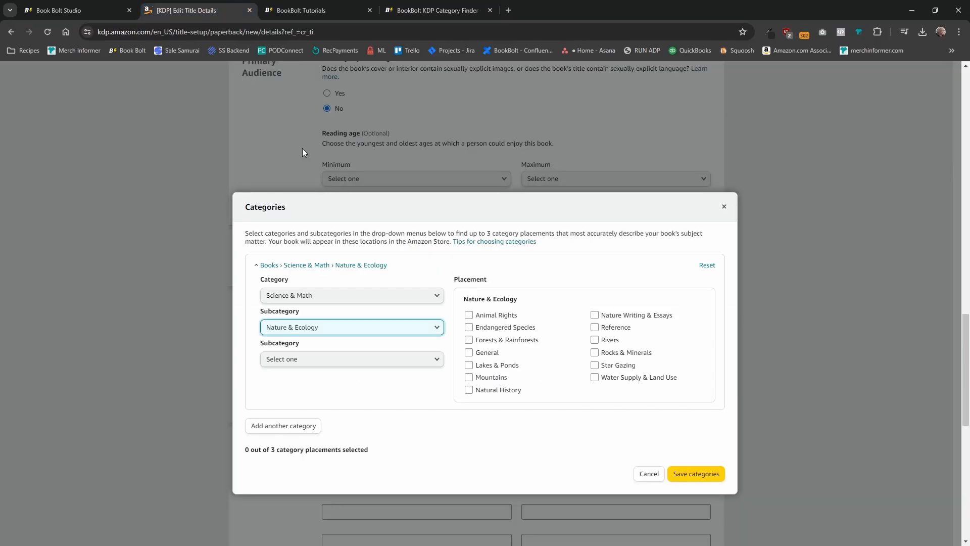
{"action": "left_click", "coordinate": [332, 359]}
{"action": "left_click", "coordinate": [292, 424]}
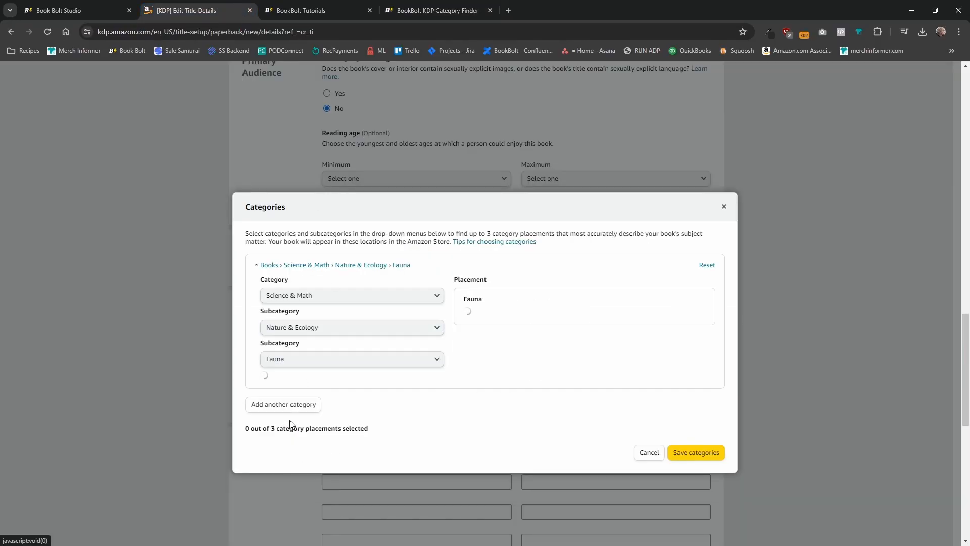
Choose the Insects & Spiders placement under Fauna and save the categories.
{"action": "left_click", "coordinate": [336, 395]}
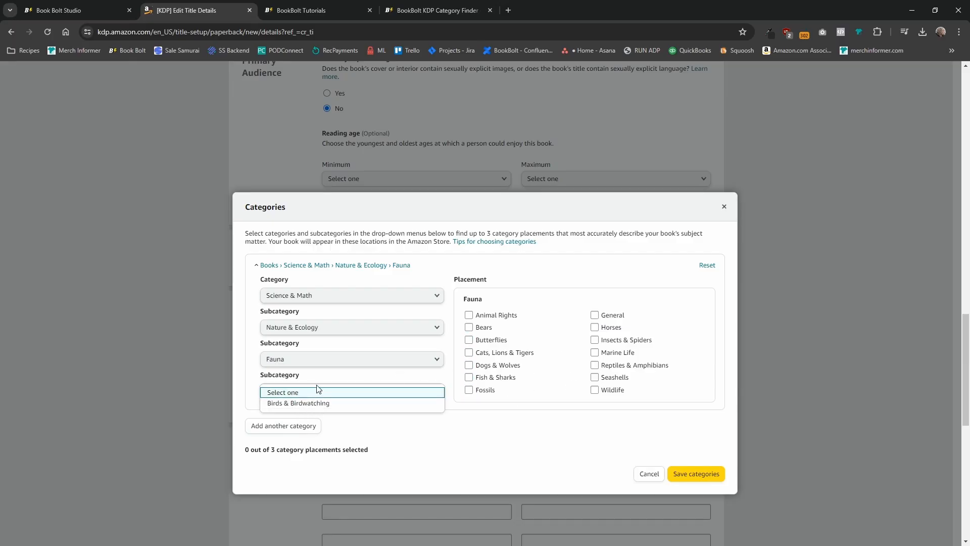
{"action": "left_click", "coordinate": [413, 10]}
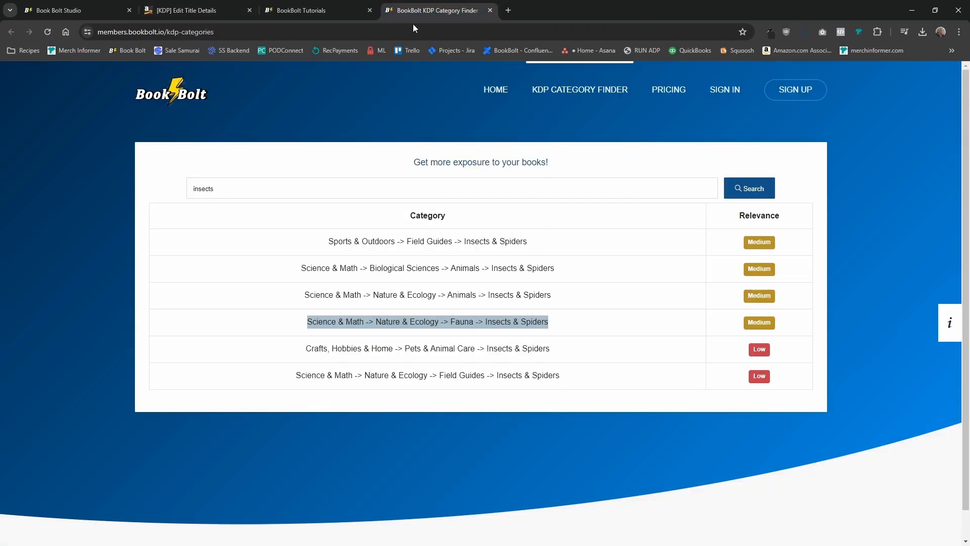
{"action": "left_click", "coordinate": [224, 6]}
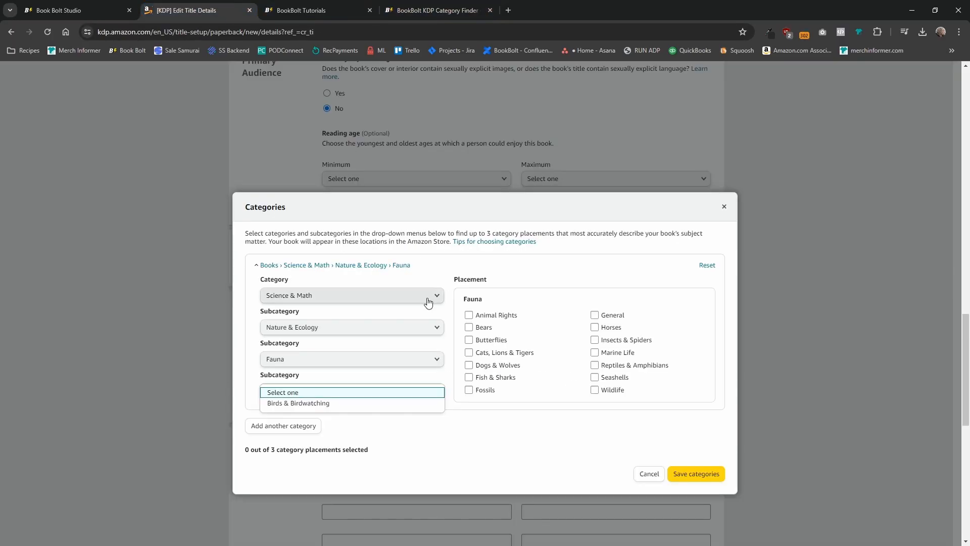
{"action": "left_click", "coordinate": [594, 340]}
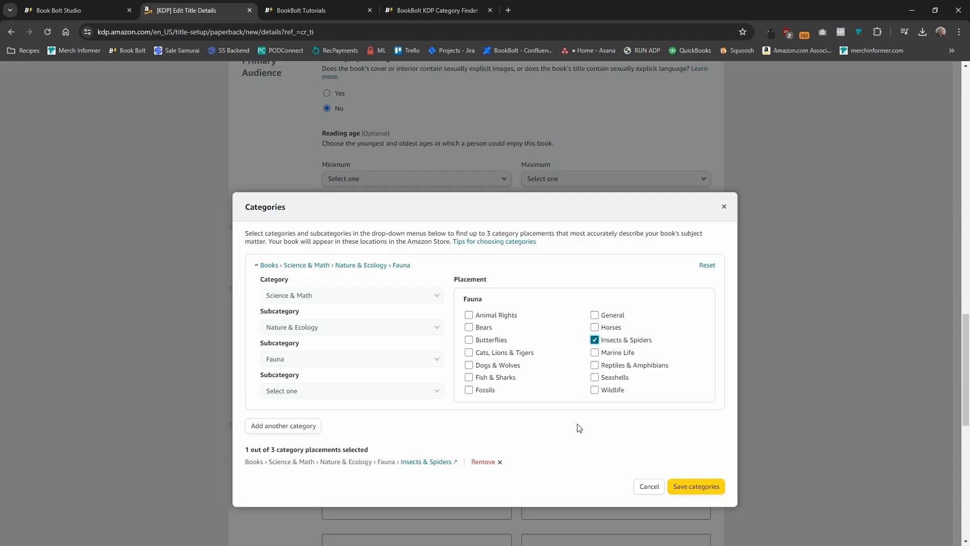
{"action": "left_click", "coordinate": [700, 486]}
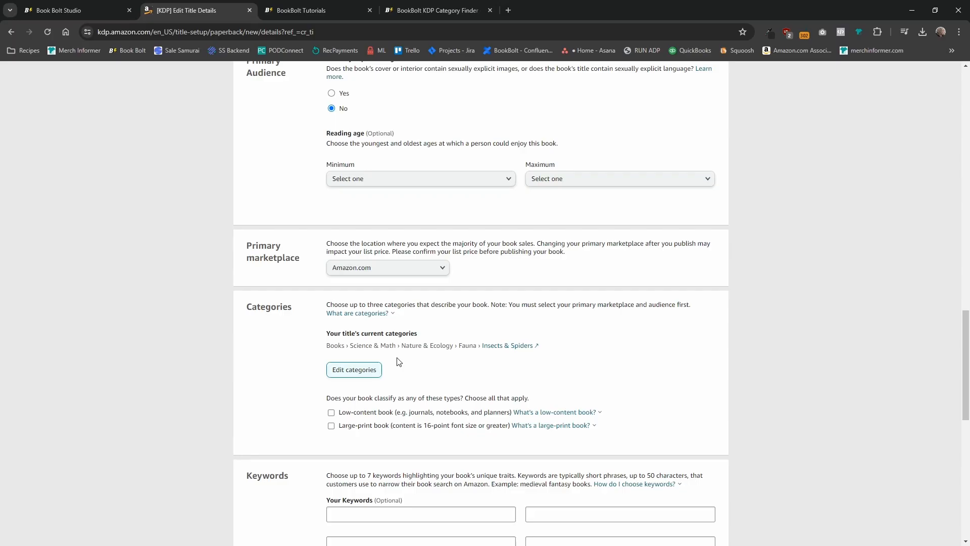
Classify the book as a low-content book and consult the explanation of what counts as low-content.
{"action": "scroll", "coordinate": [386, 359], "scroll_direction": "down", "scroll_amount": 1}
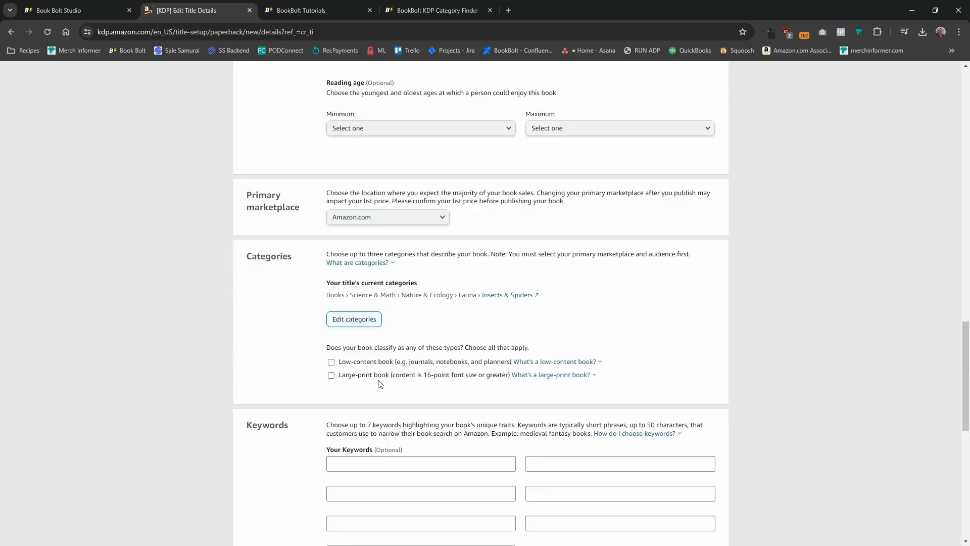
{"action": "left_click", "coordinate": [332, 364]}
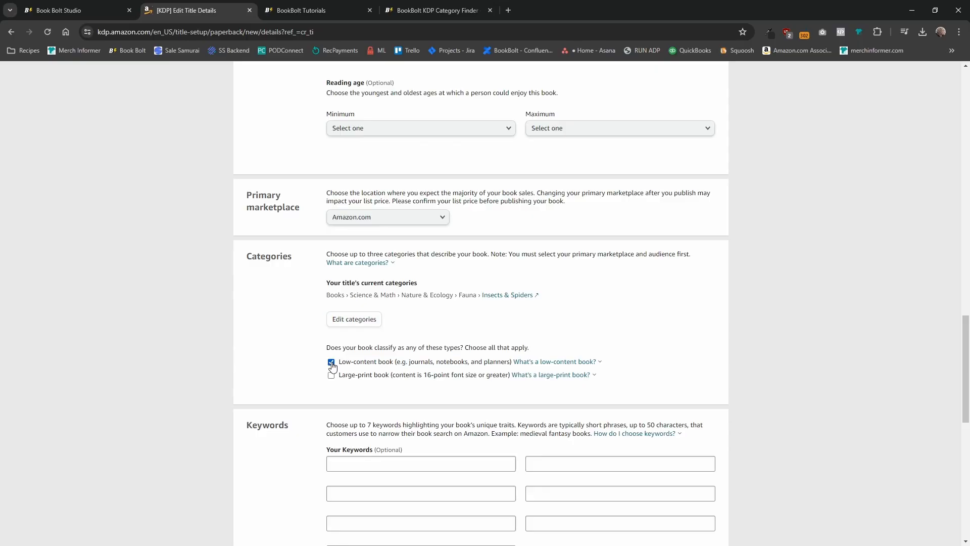
{"action": "left_click", "coordinate": [601, 364]}
Fill the first two keyword fields with "keywords related to the market" and "who is the buyer for this type of book".
{"action": "scroll", "coordinate": [416, 370], "scroll_direction": "down", "scroll_amount": 3}
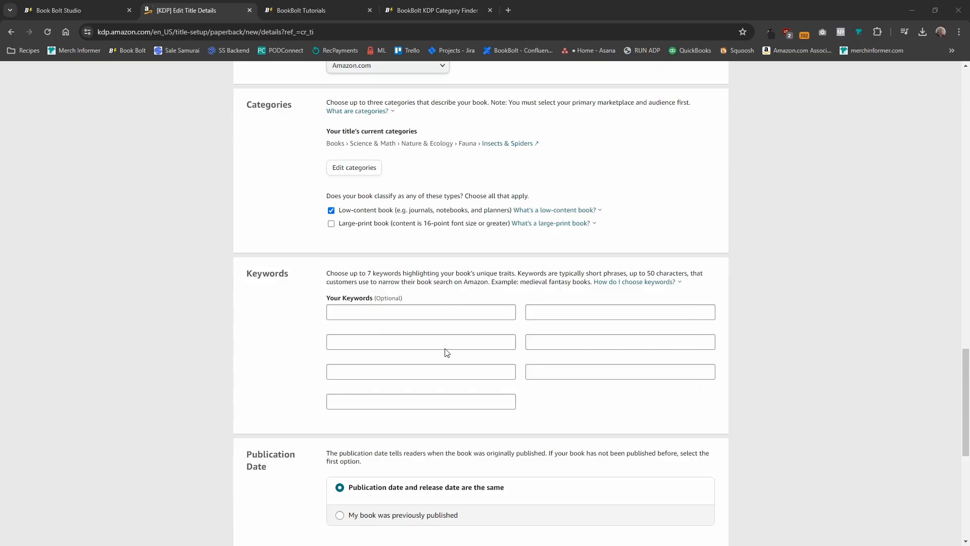
{"action": "left_click", "coordinate": [392, 311]}
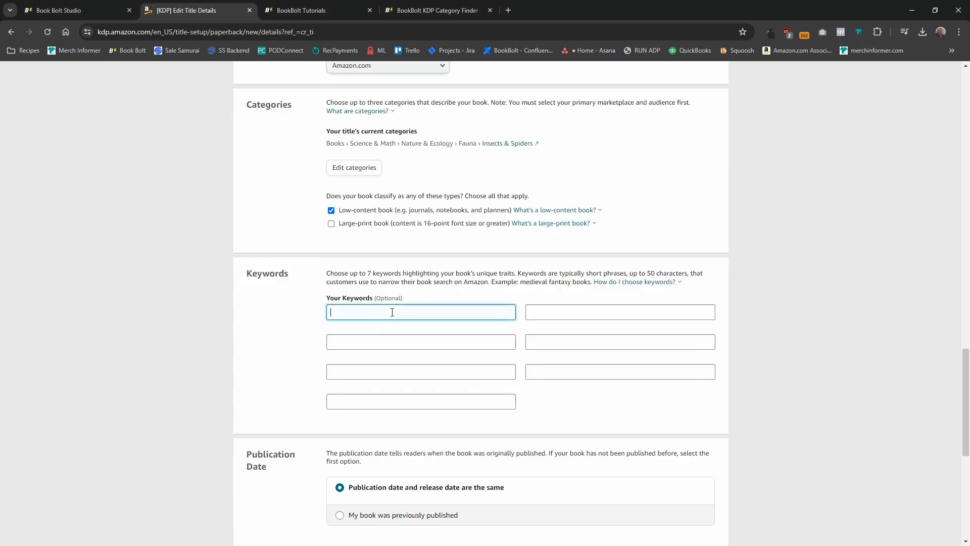
{"action": "type", "text": "keywords related to the market"}
{"action": "left_click", "coordinate": [573, 316]}
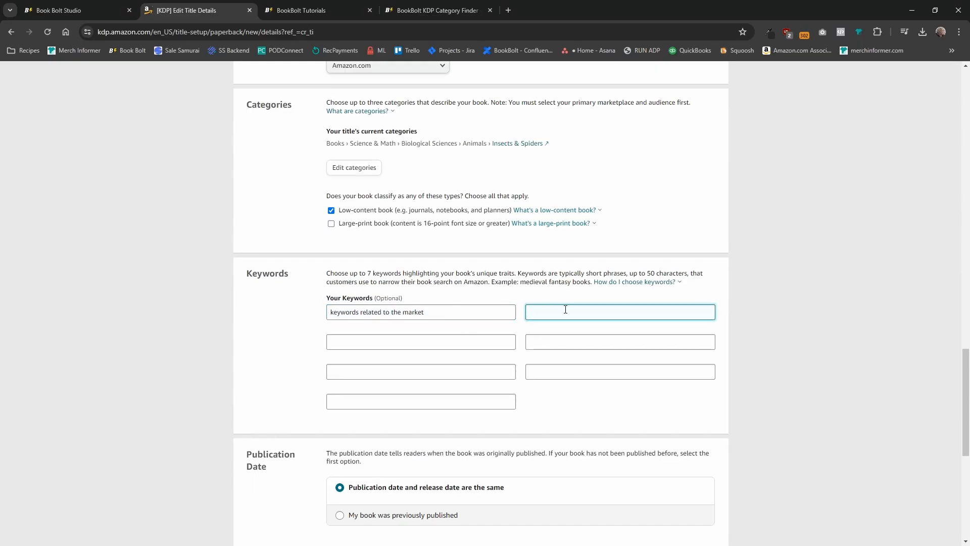
{"action": "type", "text": "who is the buyer for this type of book"}
Fill the third and fourth keyword fields with "keywords related to the product itself" and "what type of book are you selling?".
{"action": "left_click", "coordinate": [413, 351]}
{"action": "left_click", "coordinate": [413, 346]}
{"action": "type", "text": "keyw"}
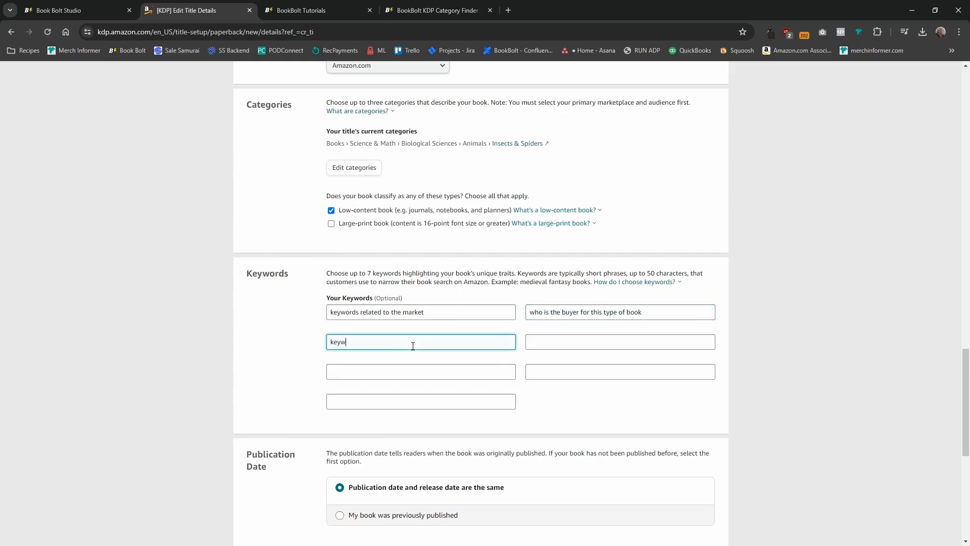
{"action": "type", "text": "ords related to the product itself"}
{"action": "left_click", "coordinate": [580, 341]}
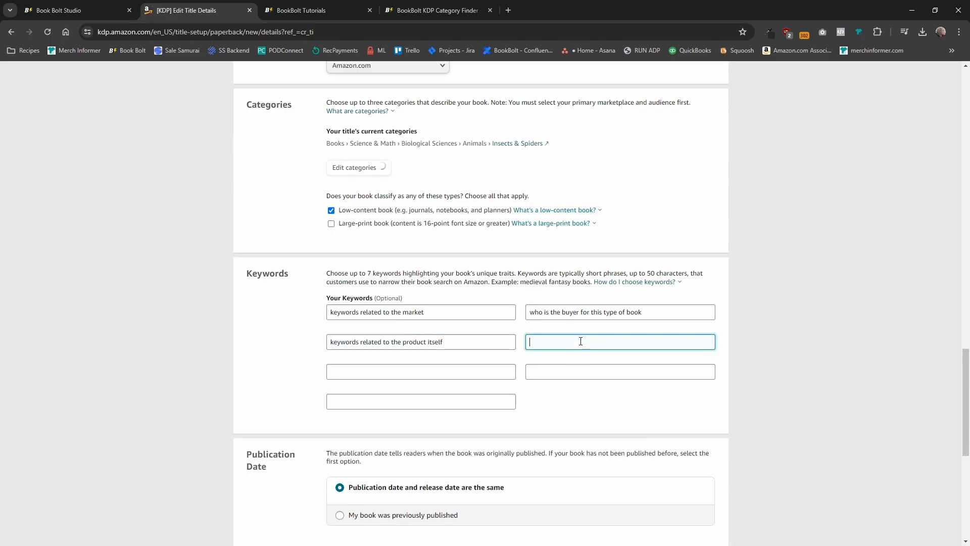
{"action": "type", "text": "what type of book are you selling?"}
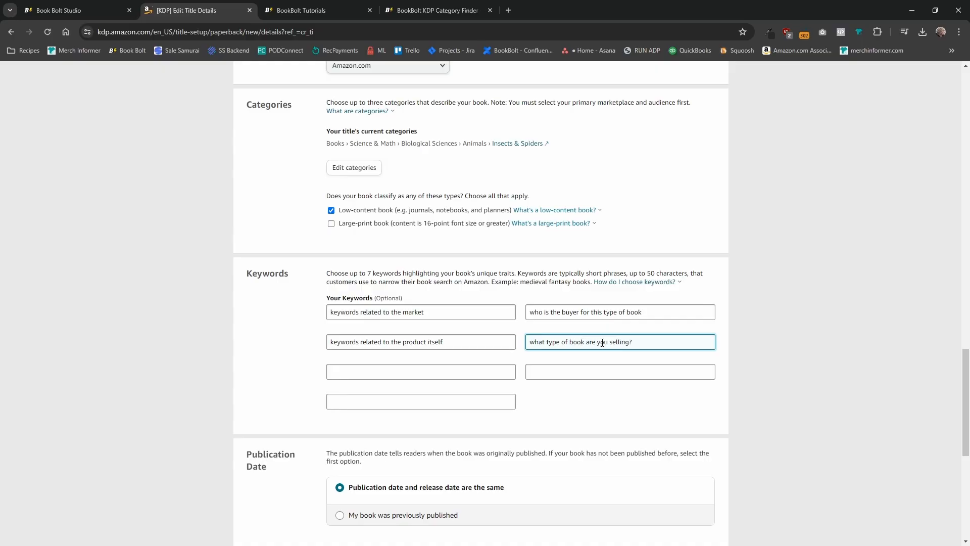
{"action": "left_click", "coordinate": [602, 343]}
Fill the fifth and sixth keyword fields with "description keywords - gift, etc" and "keywords related to the niche".
{"action": "left_click", "coordinate": [386, 376]}
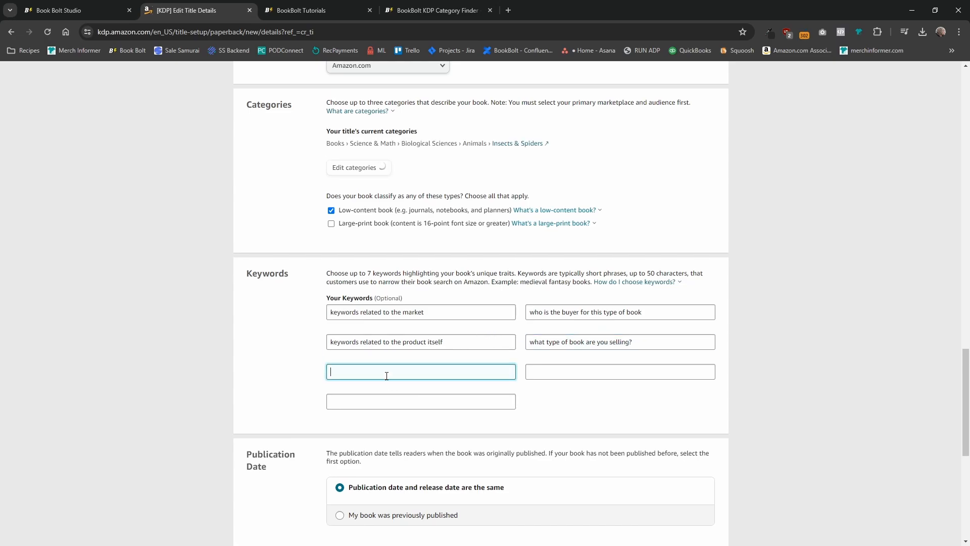
{"action": "type", "text": "description iekeywords -"}
{"action": "type", "text": "gift , etc"}
{"action": "left_click", "coordinate": [556, 371]}
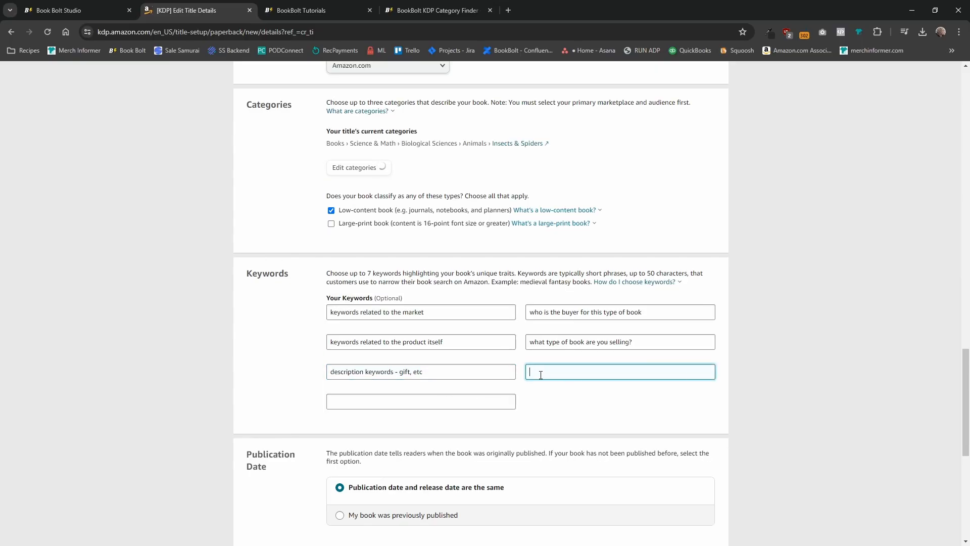
{"action": "type", "text": "keywords related to the m"}
{"action": "type", "text": "iche"}
Fill the seventh keyword field with "what terms would someone in this niche use?".
{"action": "left_click", "coordinate": [485, 403]}
{"action": "type", "text": "what"}
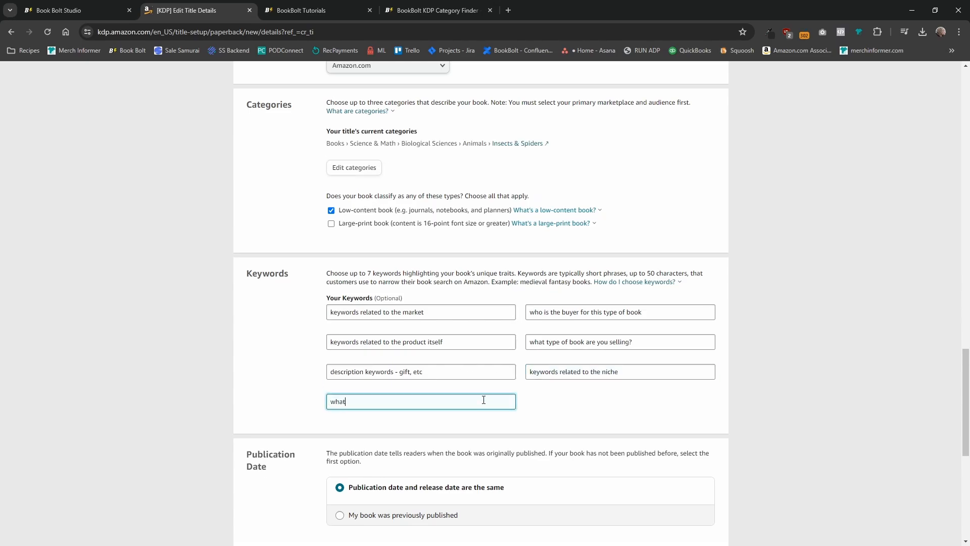
{"action": "type", "text": " terms would someonie in this niche use?"}
Review the publication and release date options, keep the defaults, and save the paperback details to continue to the content page.
{"action": "scroll", "coordinate": [527, 391], "scroll_direction": "down", "scroll_amount": 4}
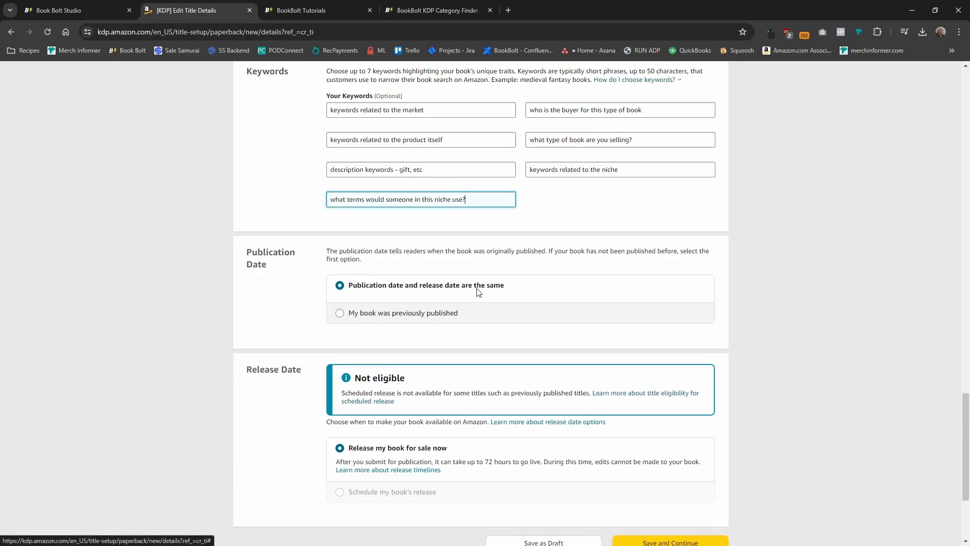
{"action": "scroll", "coordinate": [478, 292], "scroll_direction": "down", "scroll_amount": 3}
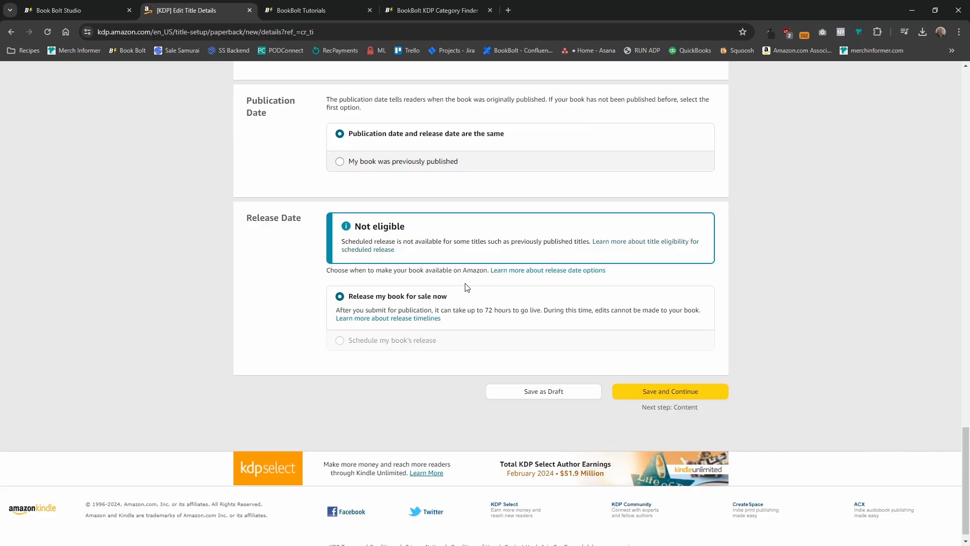
{"action": "scroll", "coordinate": [528, 387], "scroll_direction": "up", "scroll_amount": 10}
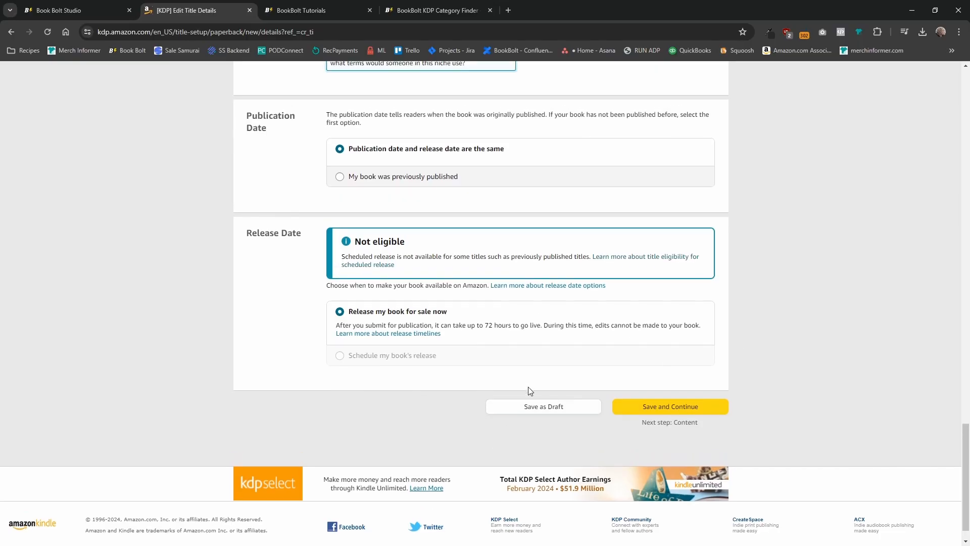
{"action": "scroll", "coordinate": [525, 384], "scroll_direction": "down", "scroll_amount": 5}
{"action": "scroll", "coordinate": [525, 385], "scroll_direction": "down", "scroll_amount": 7}
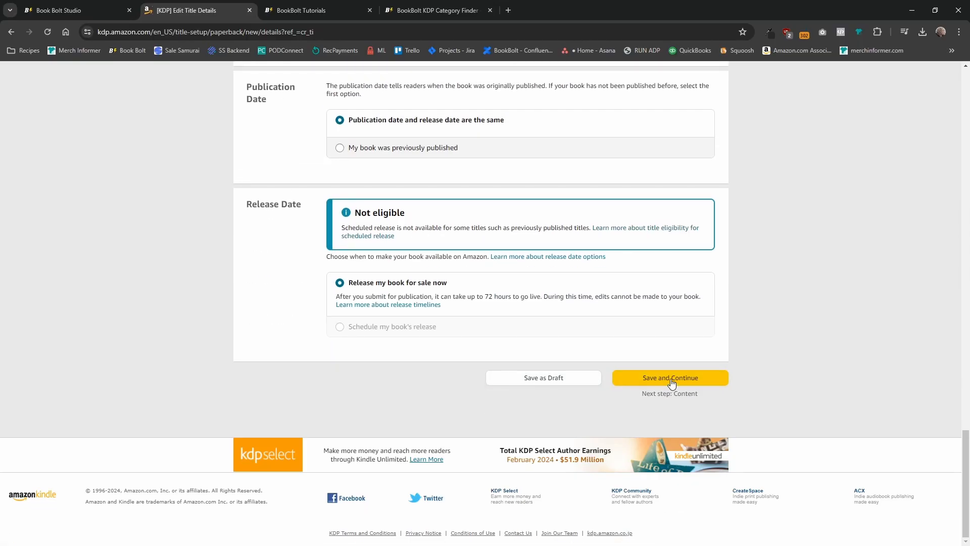
{"action": "left_click", "coordinate": [672, 383]}
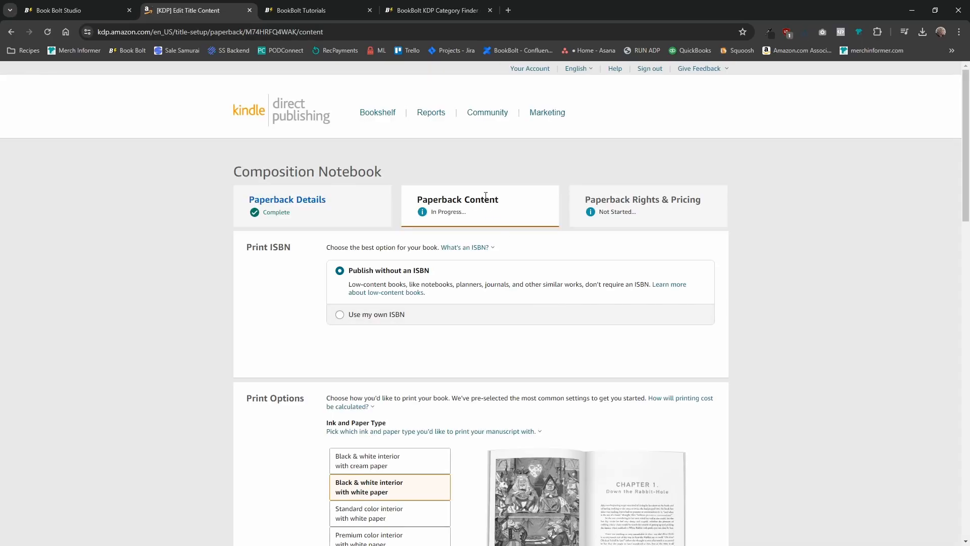
Review the ISBN and ink options, comparing the ink and paper type with the project details in Book Bolt Studio.
{"action": "scroll", "coordinate": [385, 242], "scroll_direction": "down", "scroll_amount": 1}
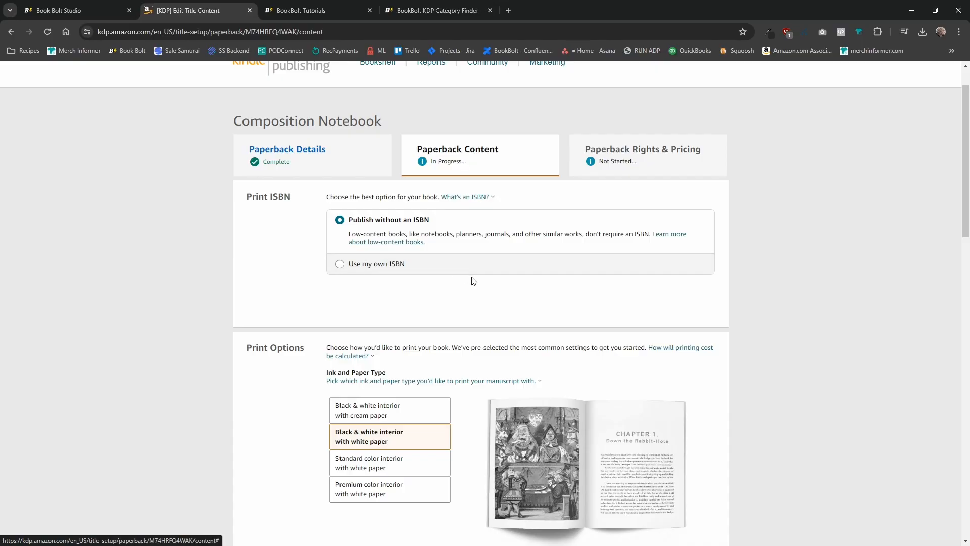
{"action": "scroll", "coordinate": [475, 280], "scroll_direction": "down", "scroll_amount": 3}
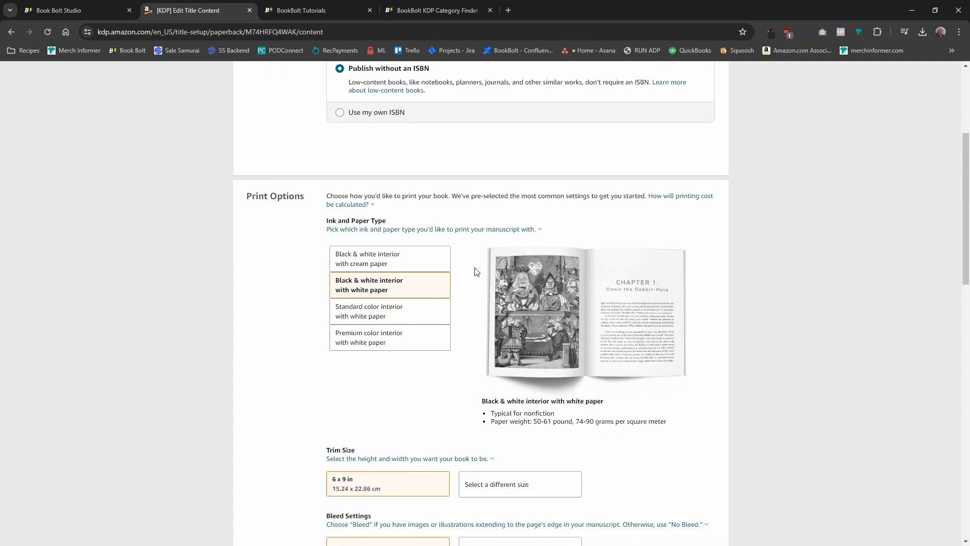
{"action": "scroll", "coordinate": [473, 276], "scroll_direction": "down", "scroll_amount": 2}
{"action": "scroll", "coordinate": [428, 326], "scroll_direction": "up", "scroll_amount": 1}
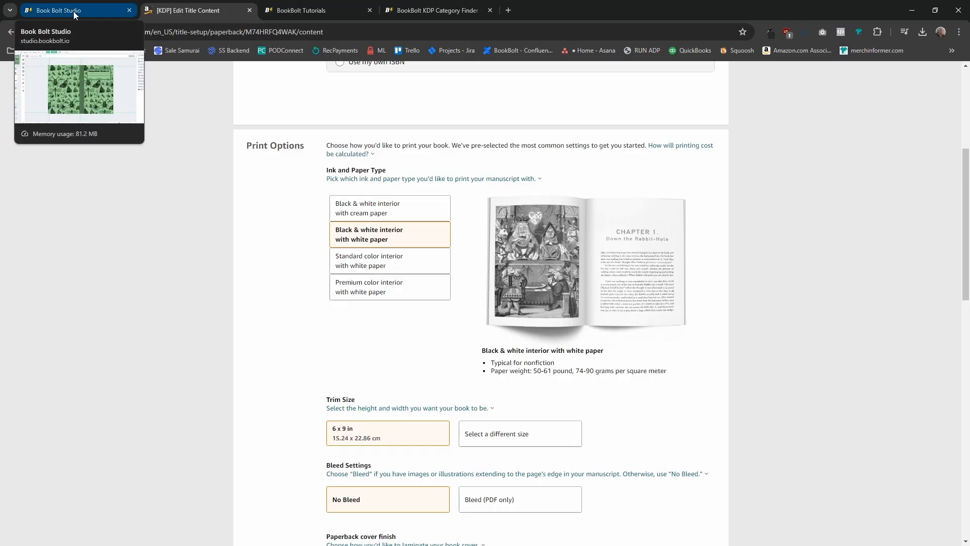
{"action": "left_click", "coordinate": [371, 180]}
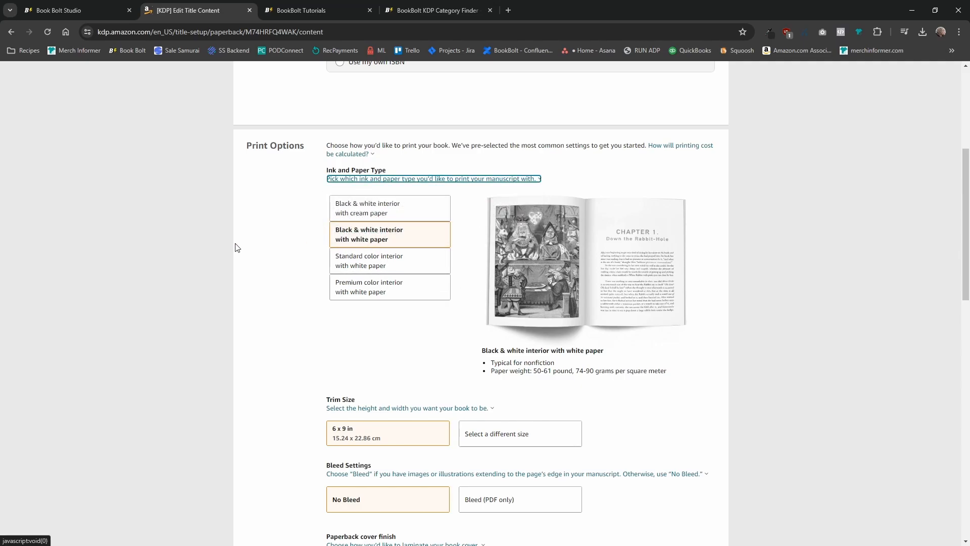
{"action": "left_click", "coordinate": [95, 10]}
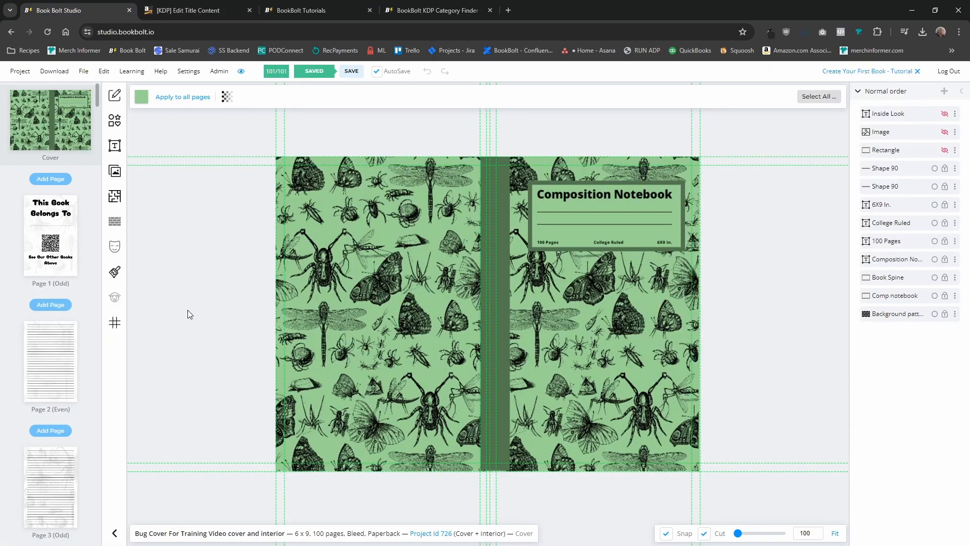
{"action": "left_click", "coordinate": [19, 71]}
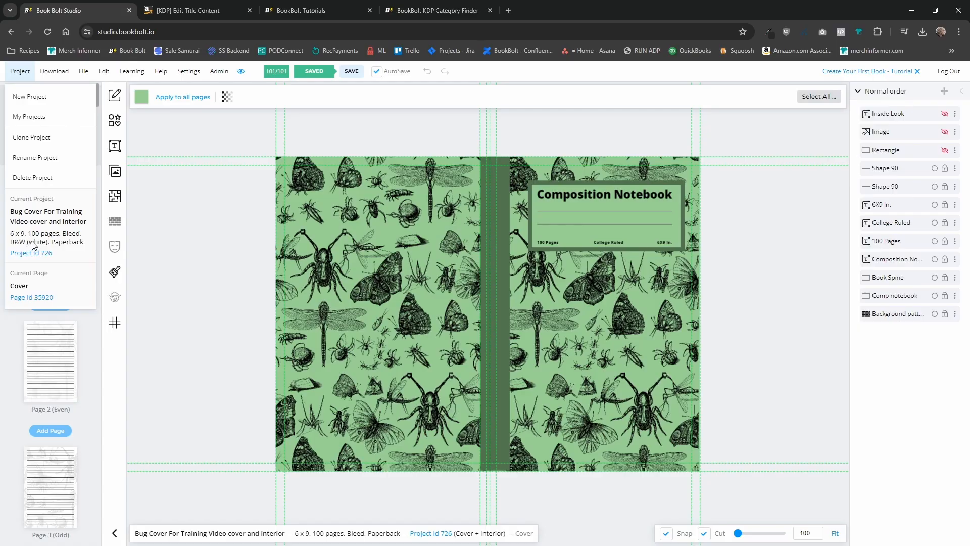
{"action": "left_click", "coordinate": [192, 10]}
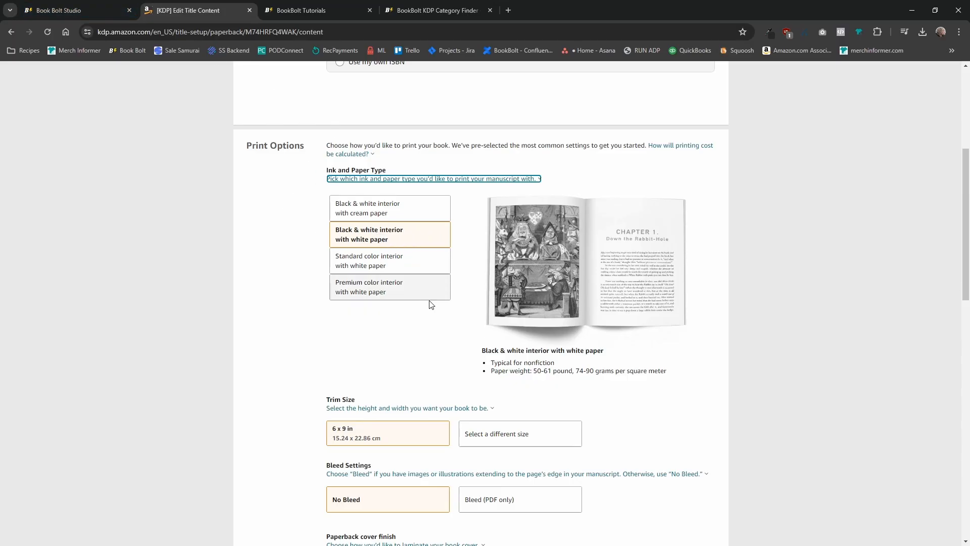
Check the project's trim size in Book Bolt Studio against the trim size selected on the KDP content page.
{"action": "scroll", "coordinate": [375, 328], "scroll_direction": "down", "scroll_amount": 2}
{"action": "left_click", "coordinate": [44, 10]}
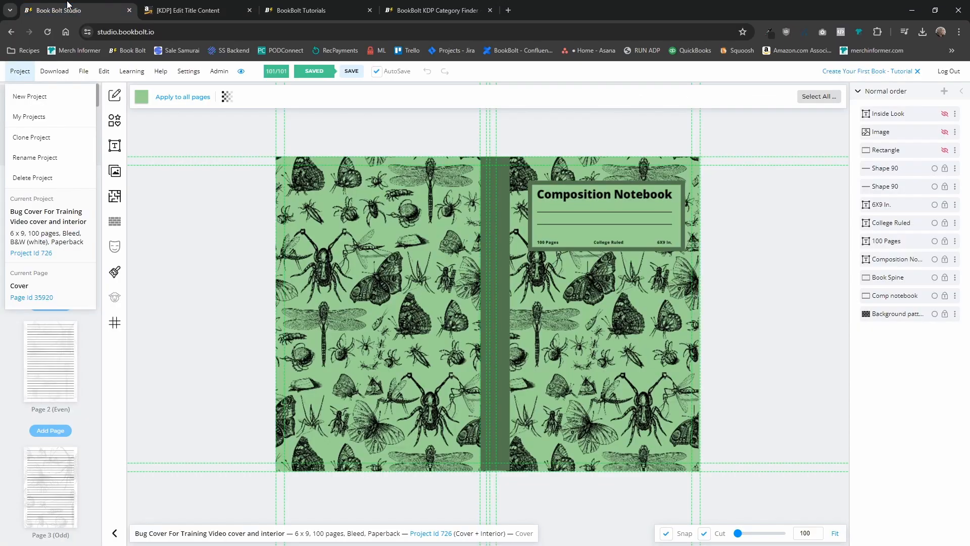
{"action": "mouse_move", "coordinate": [28, 75]}
{"action": "left_click_drag", "start_coordinate": [311, 533], "coordinate": [294, 533]}
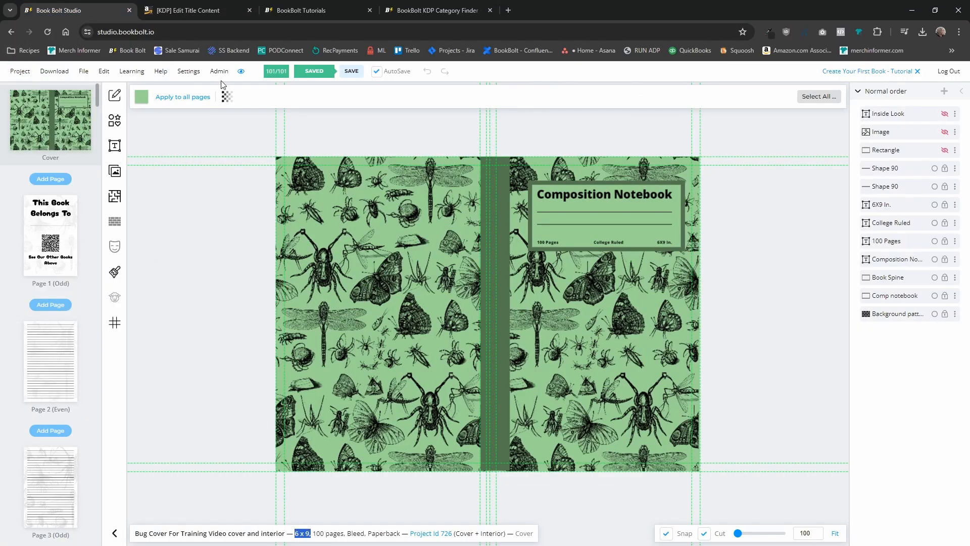
{"action": "left_click", "coordinate": [208, 10]}
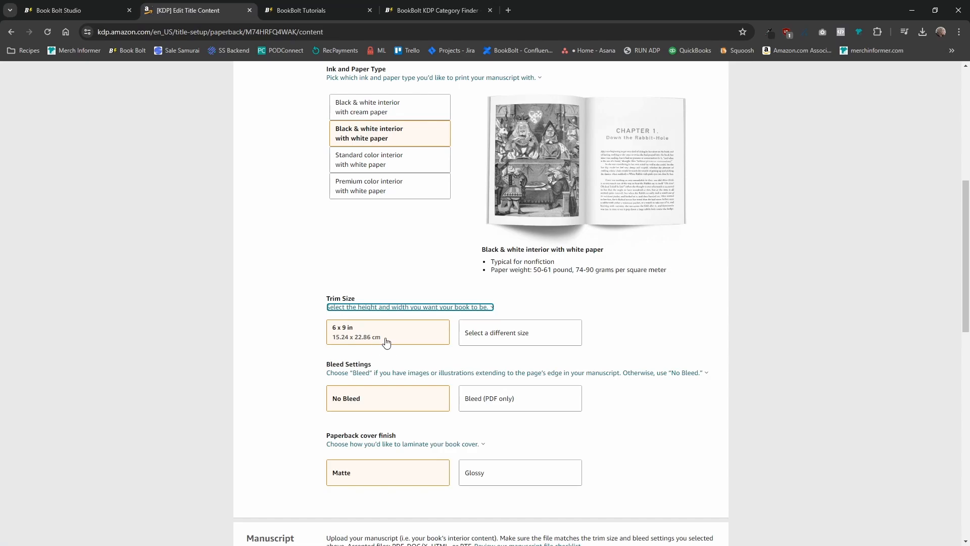
Consult the bleed explanation and the project's bleed setting in Book Bolt Studio, and set the KDP bleed option to Bleed (PDF only).
{"action": "left_click", "coordinate": [365, 371]}
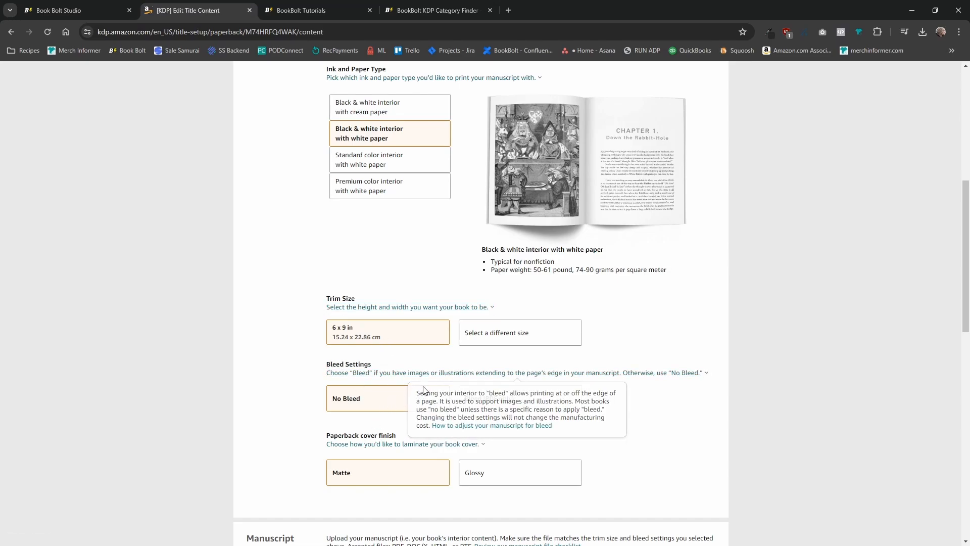
{"action": "left_click", "coordinate": [637, 417]}
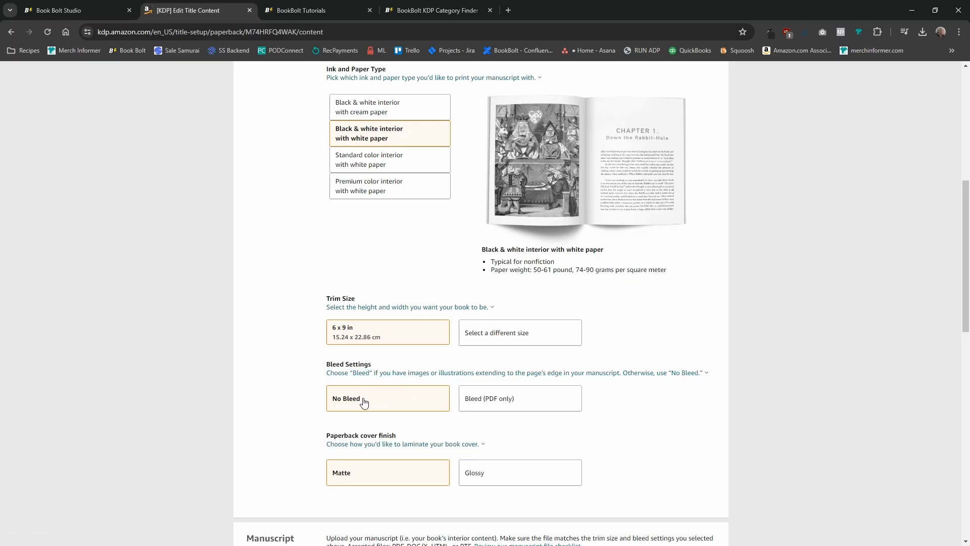
{"action": "key", "text": "ctrl+Page_Up"}
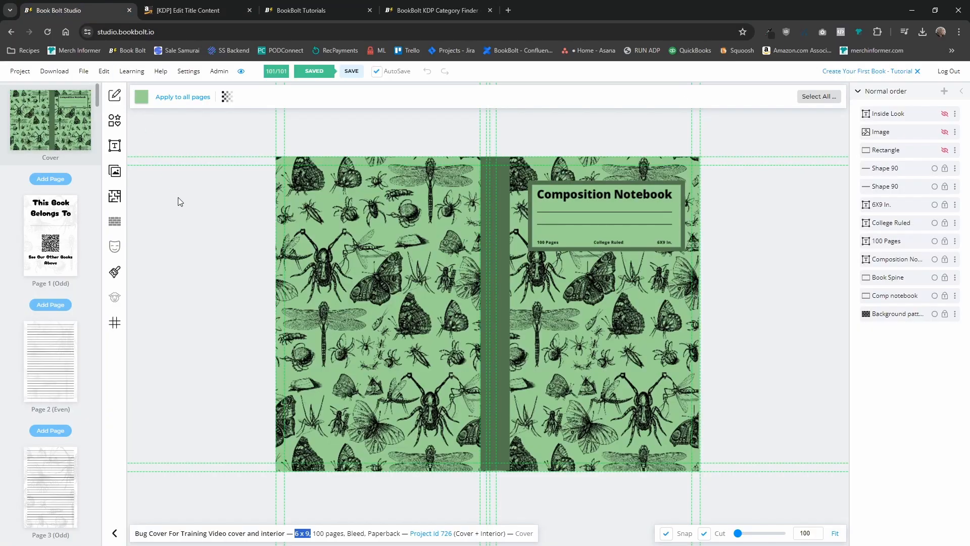
{"action": "left_click_drag", "start_coordinate": [365, 533], "coordinate": [348, 536]}
{"action": "left_click", "coordinate": [192, 9]}
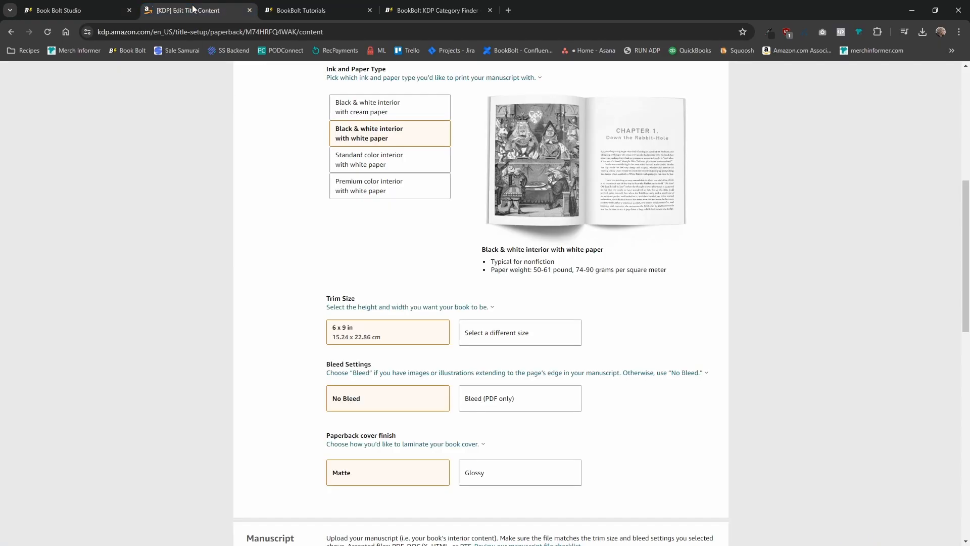
{"action": "left_click", "coordinate": [501, 399]}
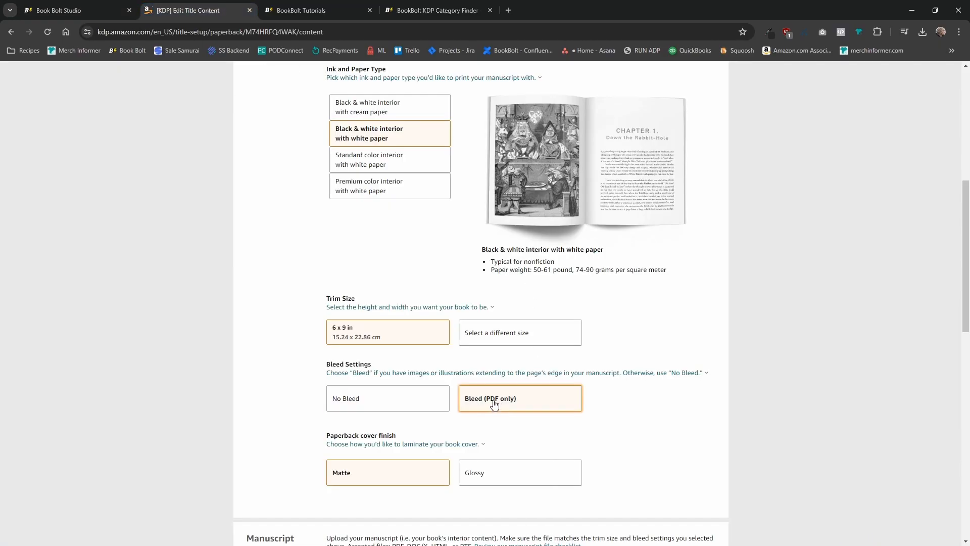
Upload the manuscript "Paperback Interior (Bug_Cover_For_Training_Video_cover_and_i) 6X9 100 pages Bleed CMYK.pdf" and the existing print-ready PDF cover.
{"action": "scroll", "coordinate": [474, 403], "scroll_direction": "down", "scroll_amount": 2}
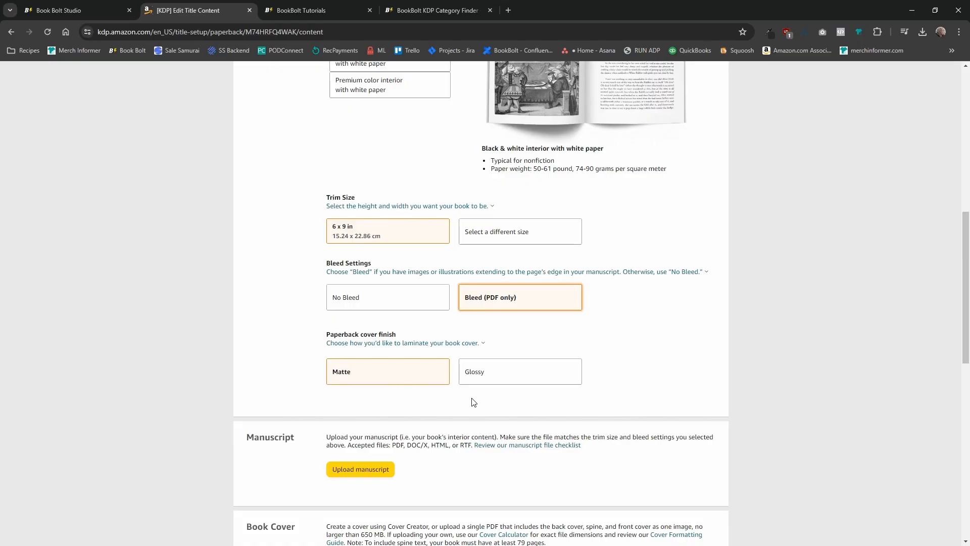
{"action": "scroll", "coordinate": [480, 403], "scroll_direction": "down", "scroll_amount": 4}
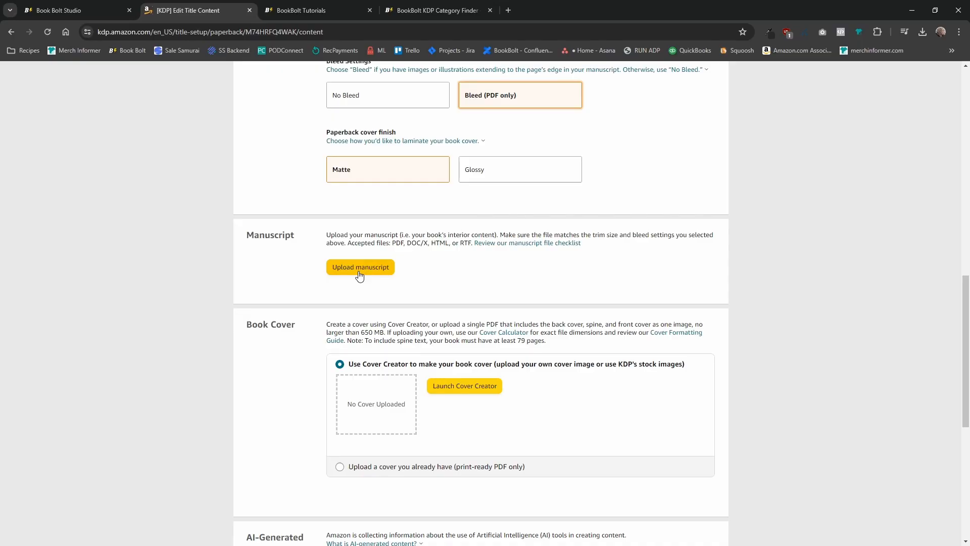
{"action": "scroll", "coordinate": [359, 275], "scroll_direction": "down", "scroll_amount": 2}
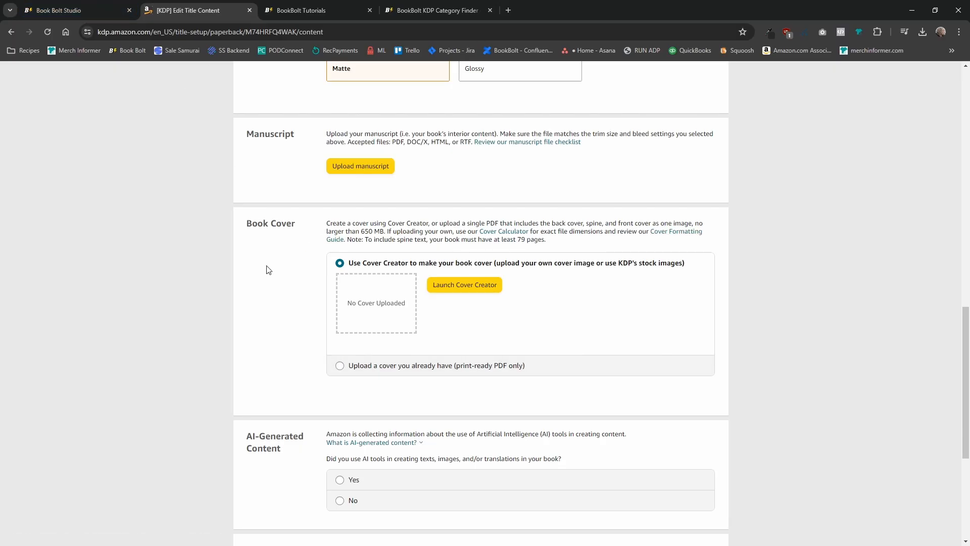
{"action": "left_click", "coordinate": [340, 367]}
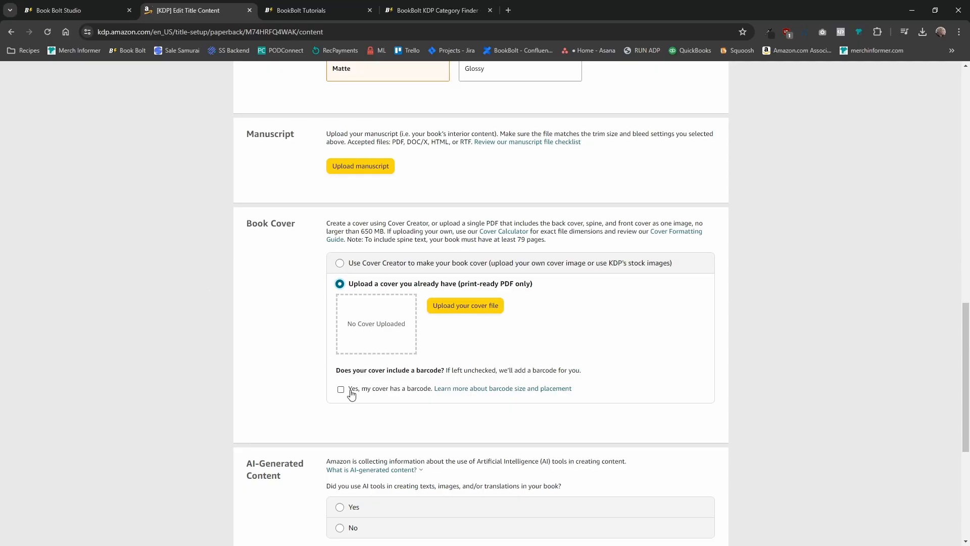
{"action": "left_click", "coordinate": [478, 306]}
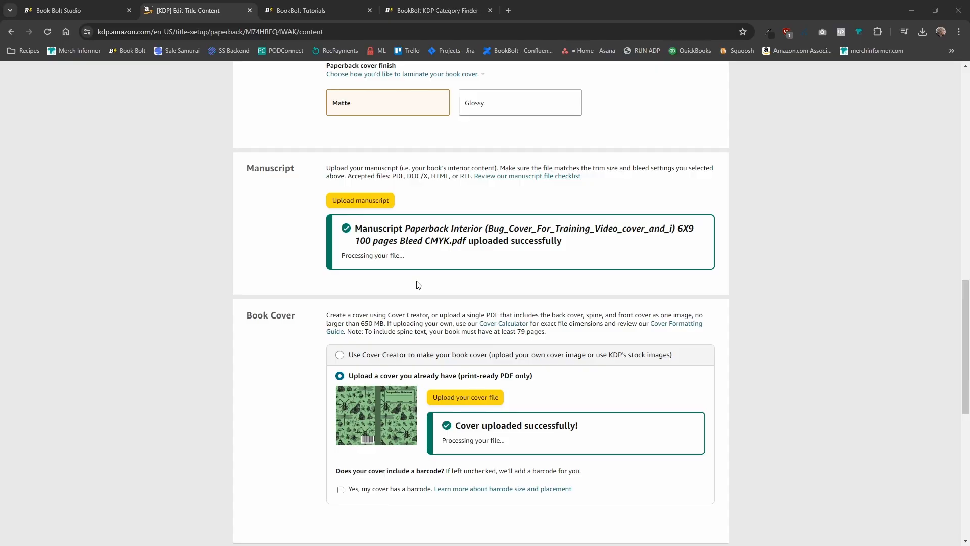
{"action": "scroll", "coordinate": [419, 284], "scroll_direction": "down", "scroll_amount": 5}
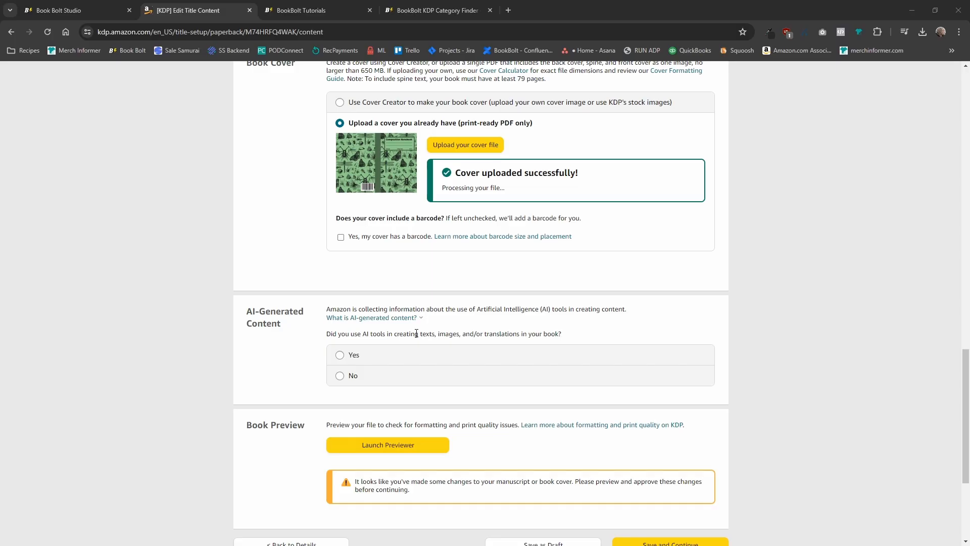
{"action": "left_click", "coordinate": [341, 360]}
{"action": "left_click", "coordinate": [474, 378]}
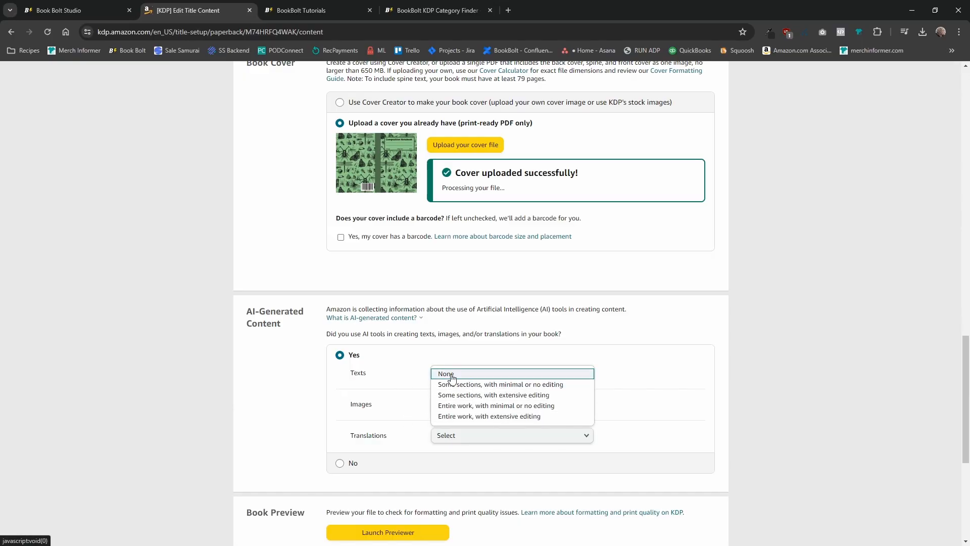
{"action": "left_click", "coordinate": [652, 393]}
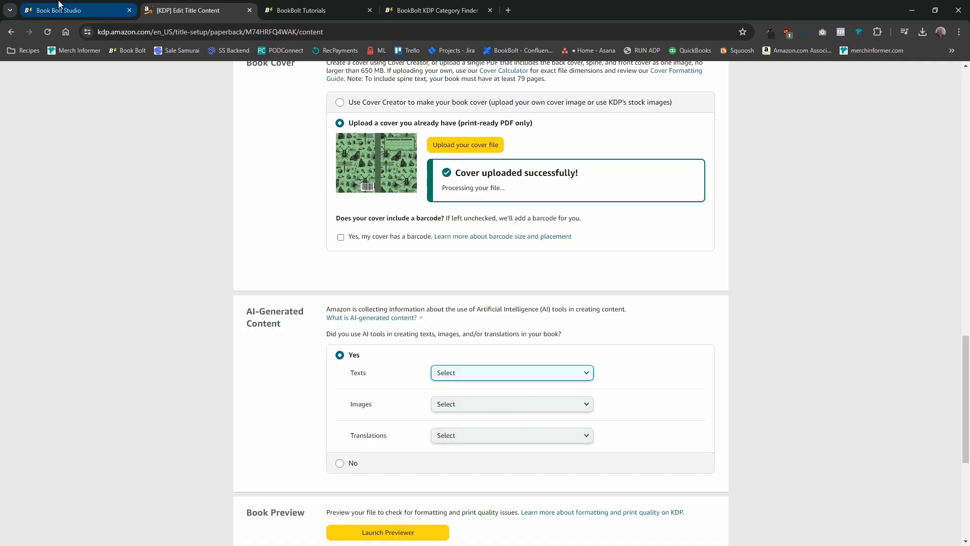
Glance at the cover design in Book Bolt Studio and answer No to the KDP question about using AI tools.
{"action": "mouse_move", "coordinate": [59, 5]}
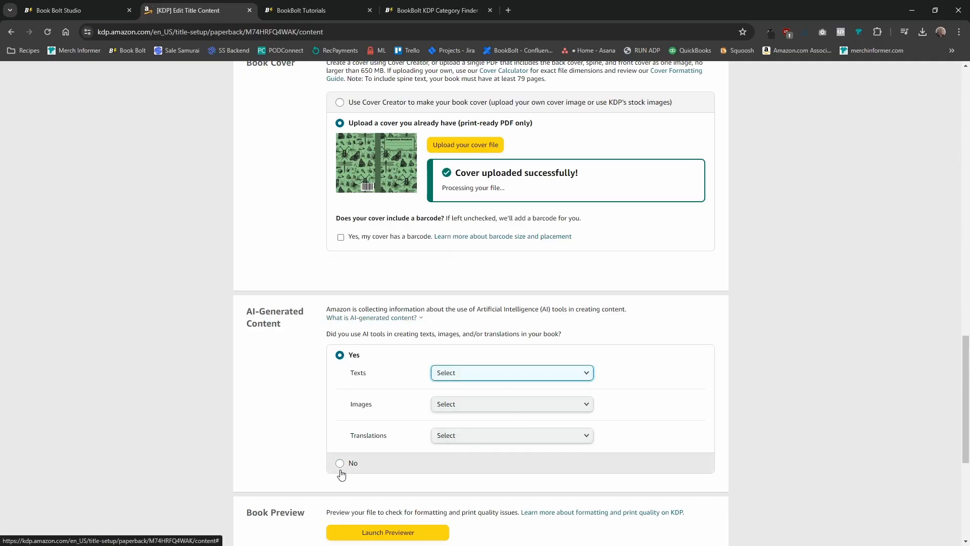
{"action": "left_click", "coordinate": [63, 8]}
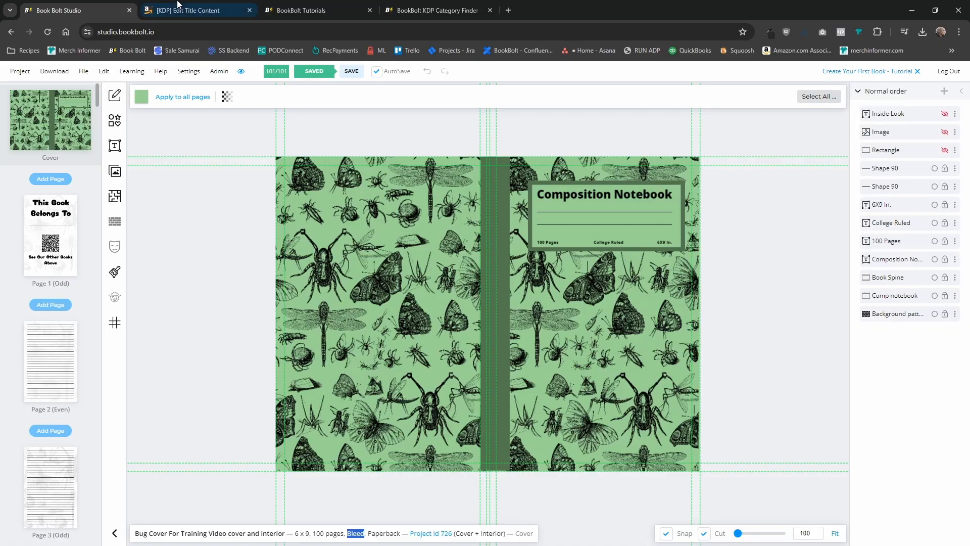
{"action": "left_click", "coordinate": [192, 10]}
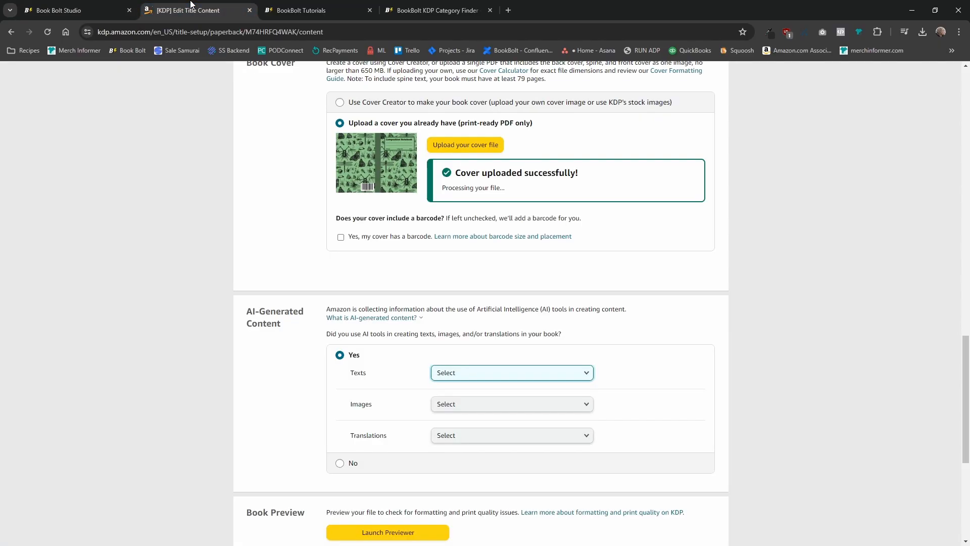
{"action": "left_click", "coordinate": [340, 463]}
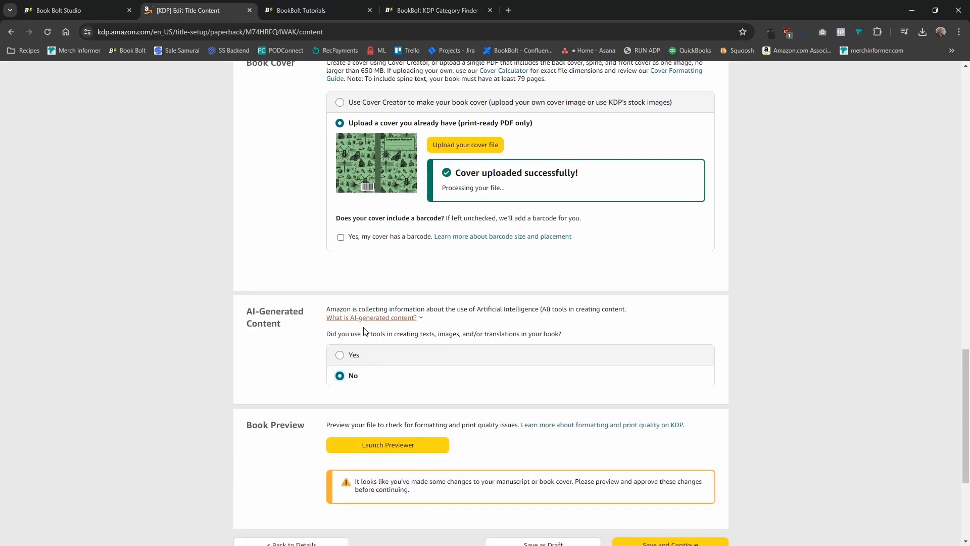
Check the processing status of the manuscript and cover, reload the content page, and keep No as the AI tools answer.
{"action": "scroll", "coordinate": [419, 356], "scroll_direction": "up", "scroll_amount": 2}
{"action": "scroll", "coordinate": [422, 361], "scroll_direction": "down", "scroll_amount": 4}
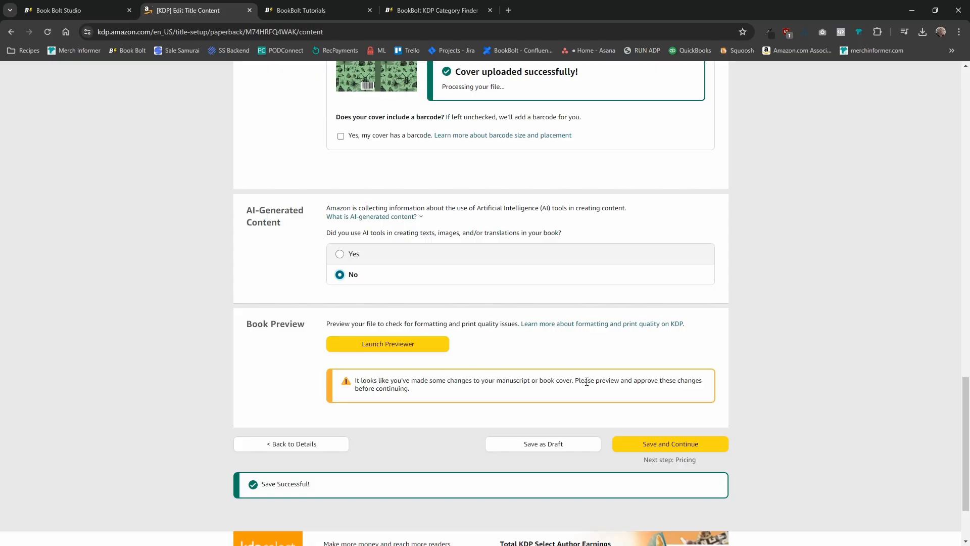
{"action": "left_click_drag", "start_coordinate": [415, 392], "coordinate": [356, 393]}
{"action": "scroll", "coordinate": [357, 392], "scroll_direction": "up", "scroll_amount": 10}
{"action": "scroll", "coordinate": [414, 291], "scroll_direction": "down", "scroll_amount": 3}
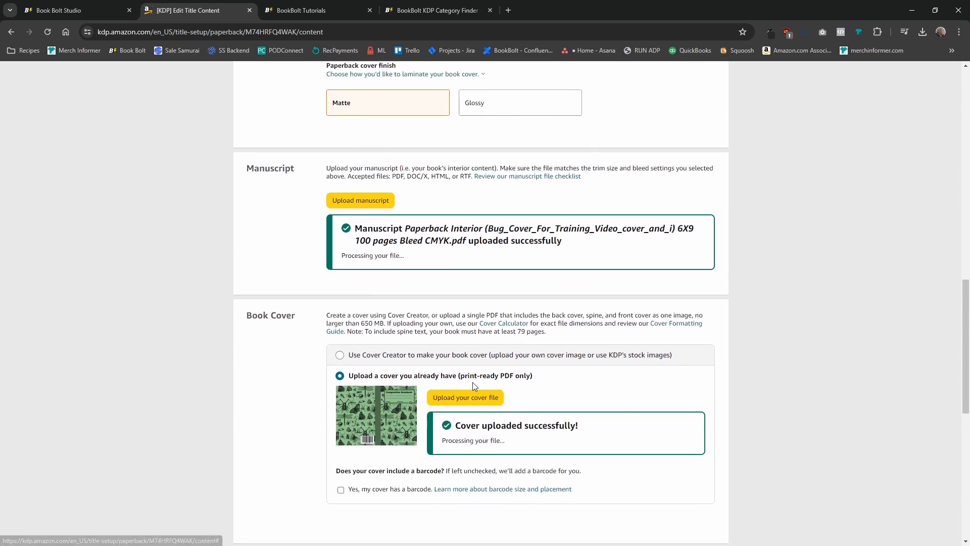
{"action": "scroll", "coordinate": [393, 254], "scroll_direction": "down", "scroll_amount": 5}
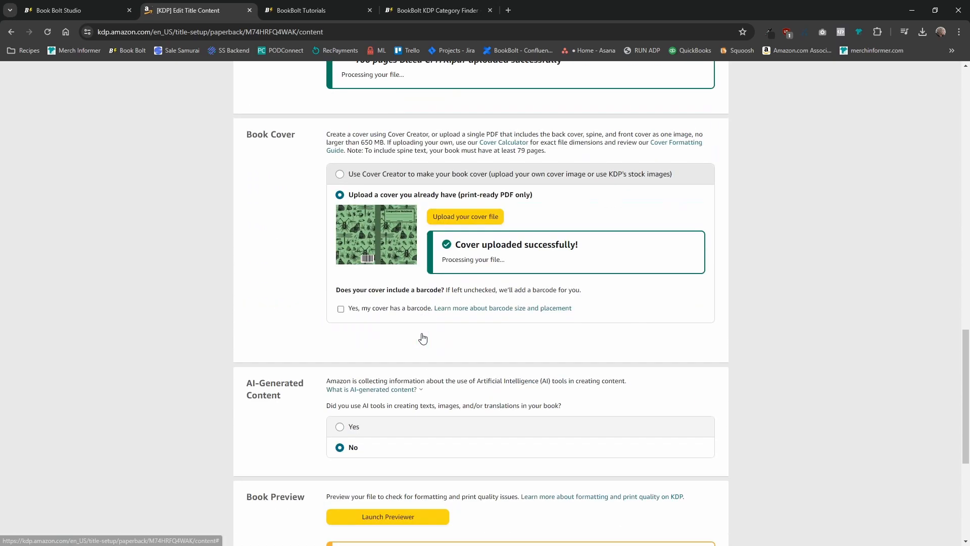
{"action": "left_click", "coordinate": [47, 33]}
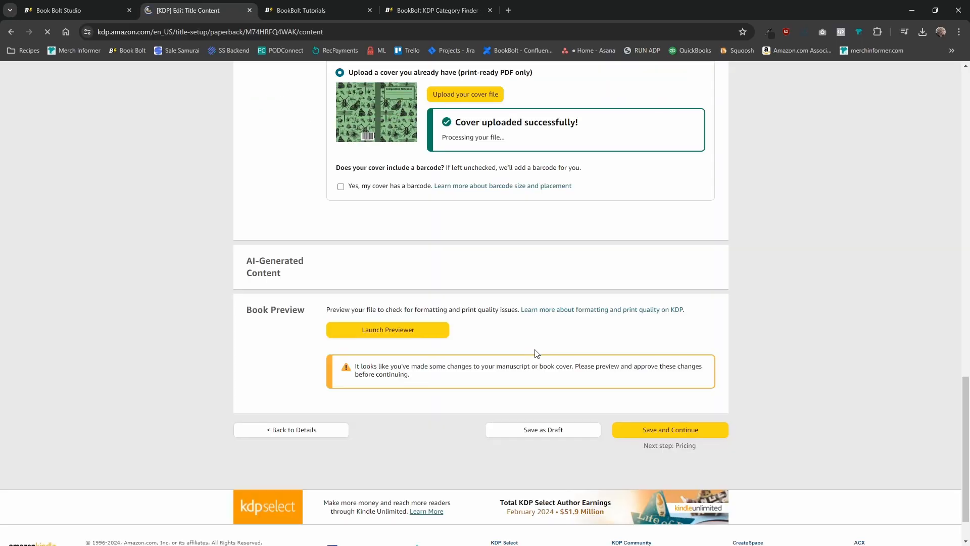
{"action": "left_click", "coordinate": [340, 324]}
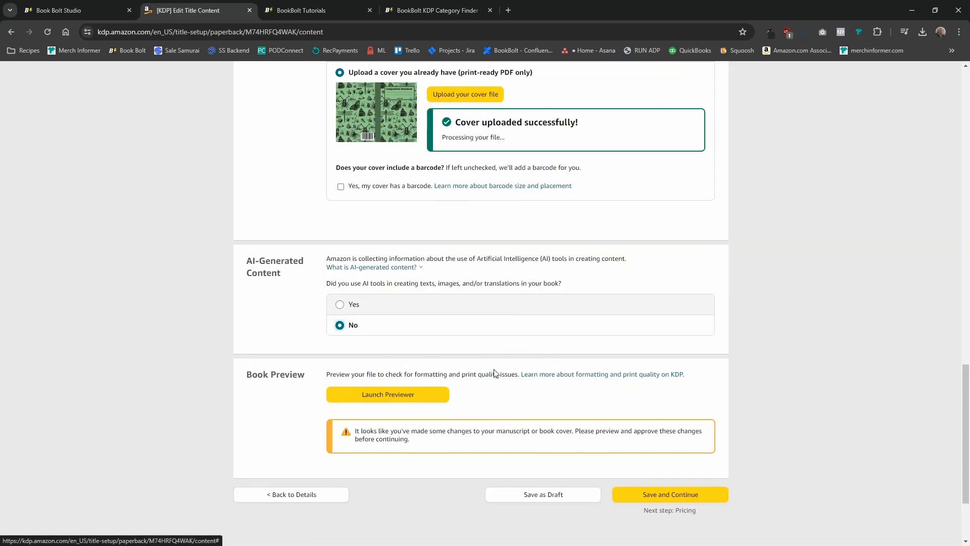
Launch the print previewer for the uploaded manuscript and cover.
{"action": "scroll", "coordinate": [494, 373], "scroll_direction": "up", "scroll_amount": 7}
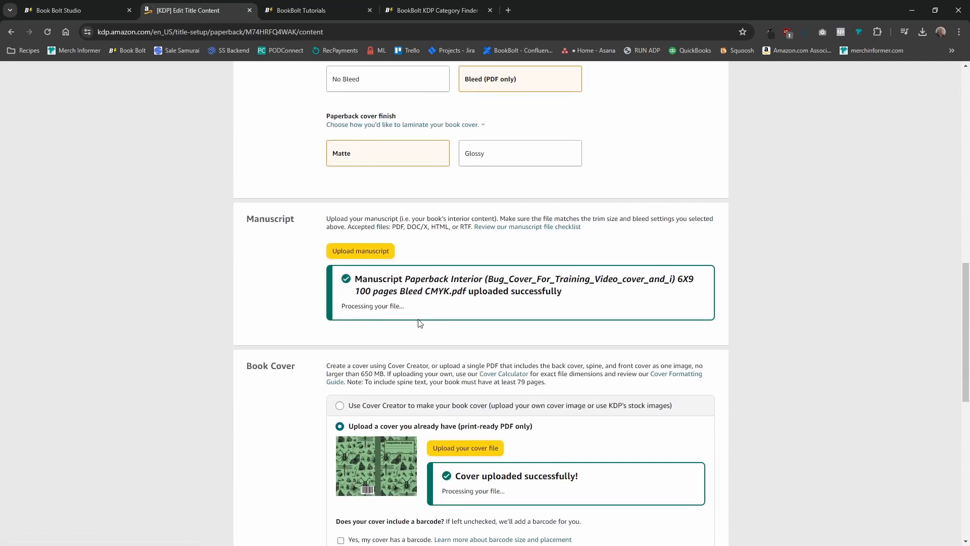
{"action": "scroll", "coordinate": [418, 323], "scroll_direction": "down", "scroll_amount": 8}
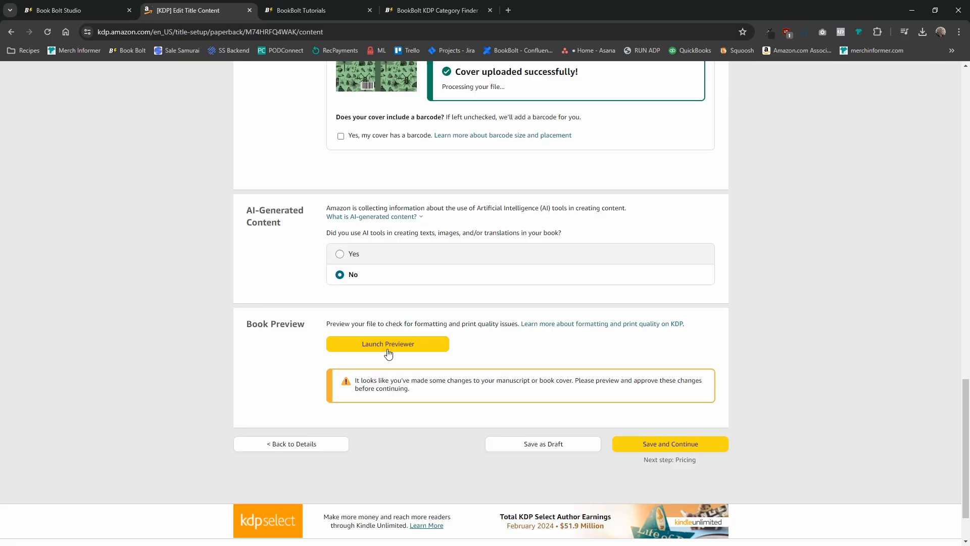
{"action": "left_click", "coordinate": [387, 346]}
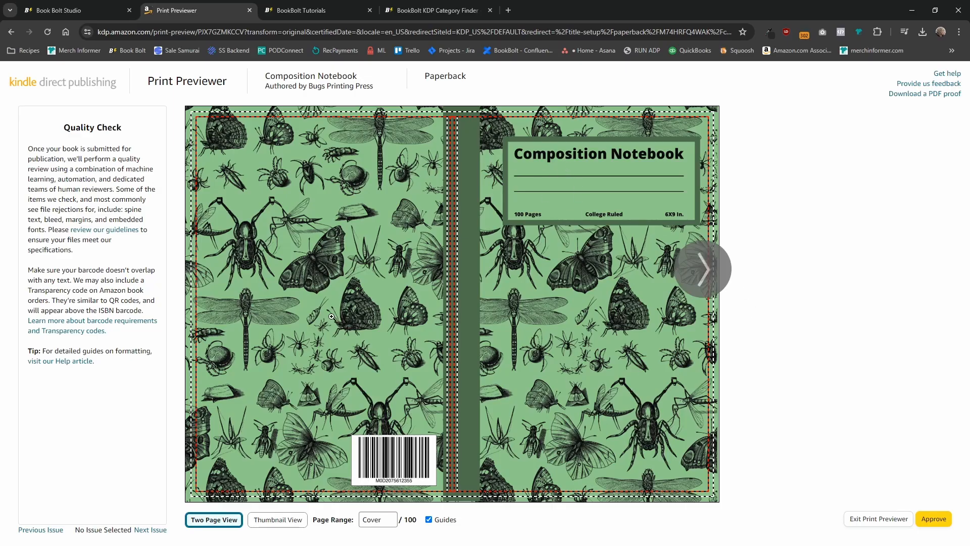
Page through the cover, the ownership page and the first lined spreads in the print preview.
{"action": "left_click", "coordinate": [702, 270]}
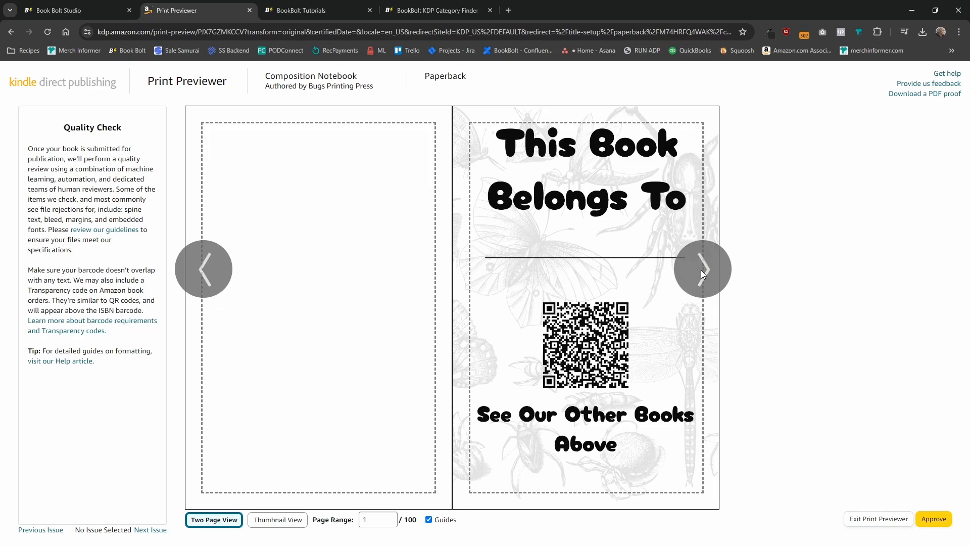
{"action": "left_click", "coordinate": [702, 272]}
{"action": "left_click", "coordinate": [701, 271]}
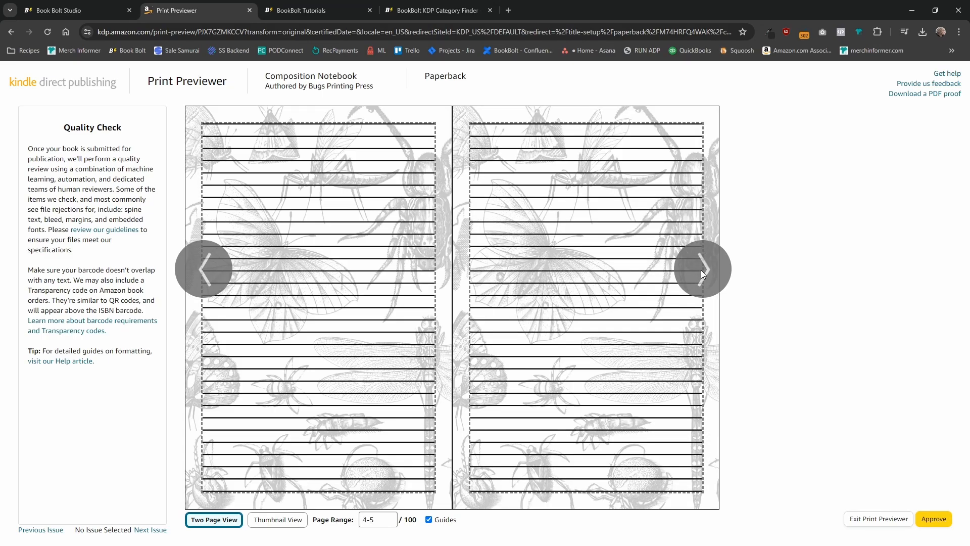
{"action": "left_click", "coordinate": [701, 269]}
{"action": "left_click", "coordinate": [701, 270]}
{"action": "left_click", "coordinate": [701, 270]}
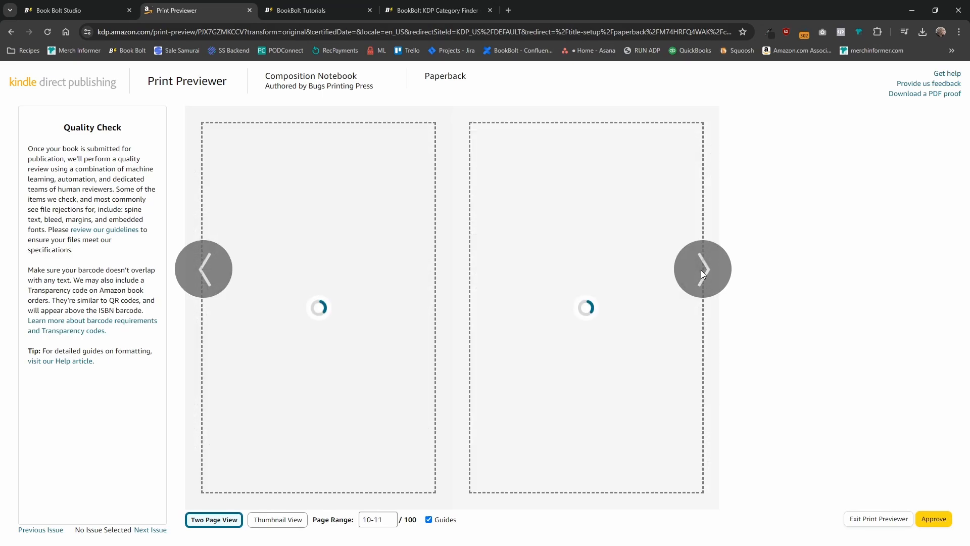
{"action": "left_click", "coordinate": [210, 277]}
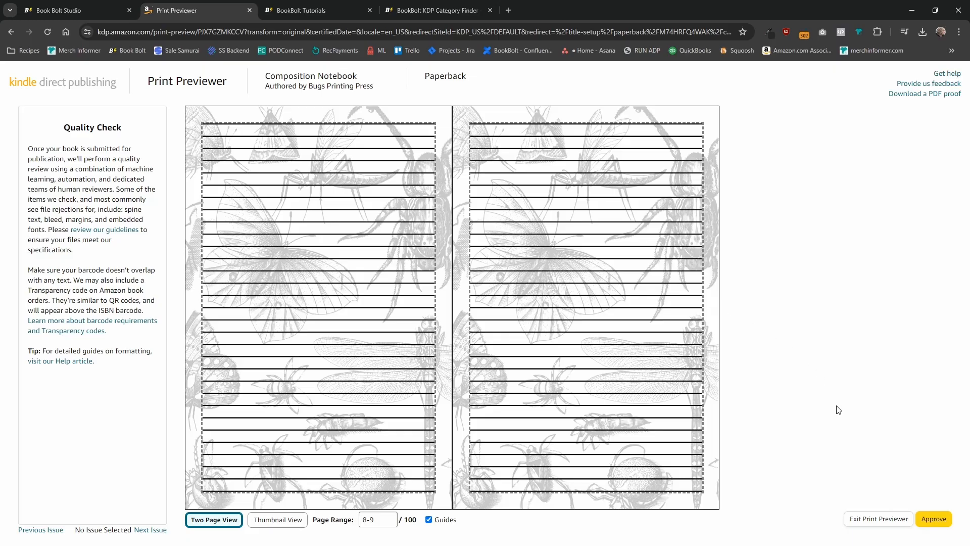
Approve the print preview, and save the content page to continue to pricing.
{"action": "left_click", "coordinate": [932, 520]}
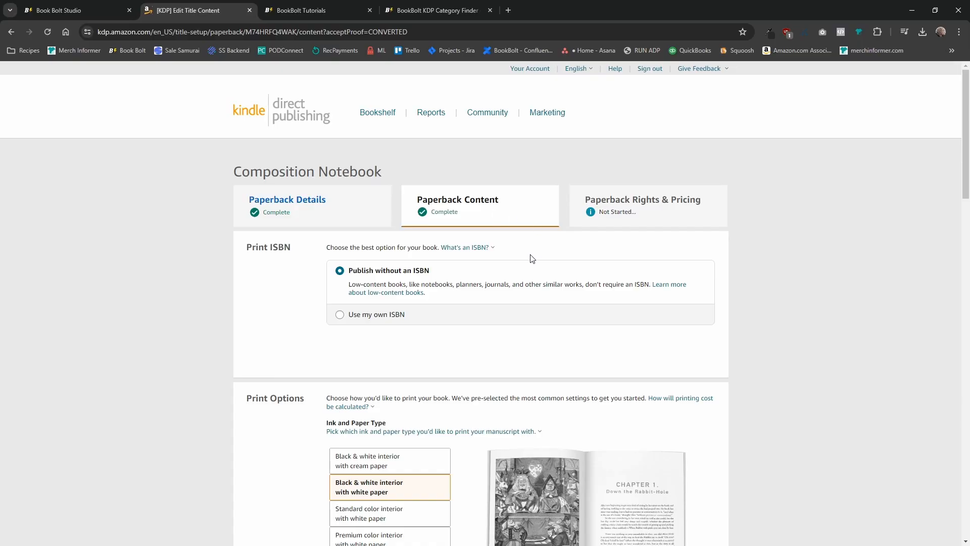
{"action": "scroll", "coordinate": [525, 273], "scroll_direction": "down", "scroll_amount": 20}
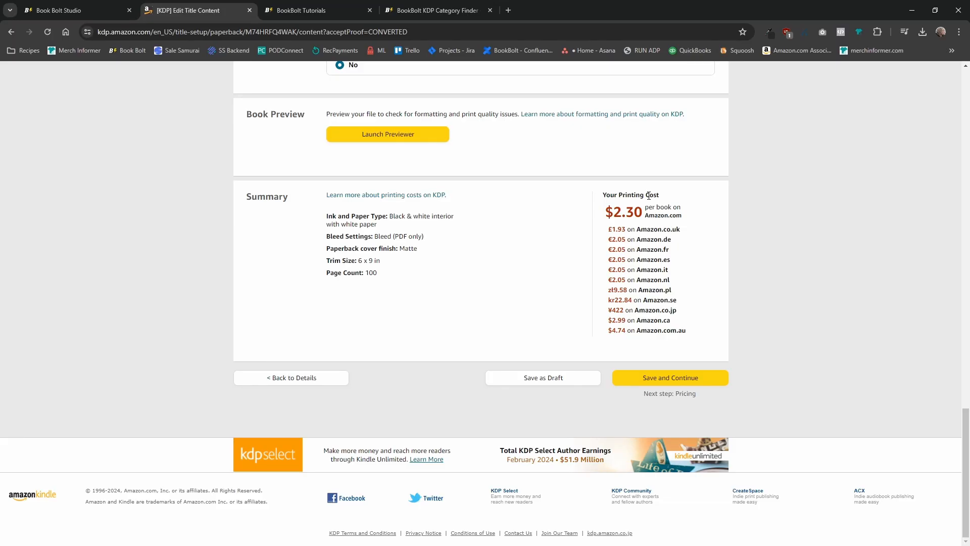
{"action": "left_click", "coordinate": [673, 381]}
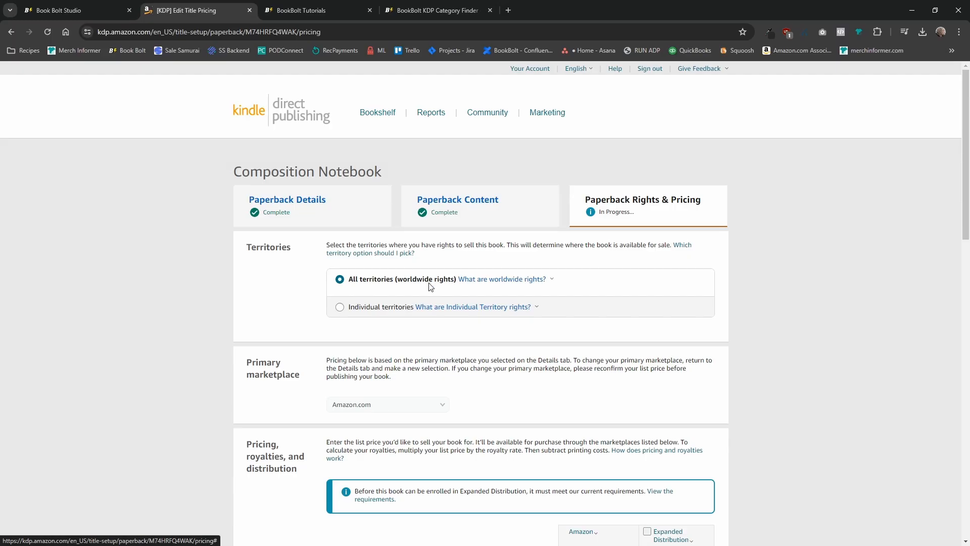
Browse the countries offered under Individual territories and restore the rights setting to All territories (worldwide rights).
{"action": "left_click", "coordinate": [340, 307]}
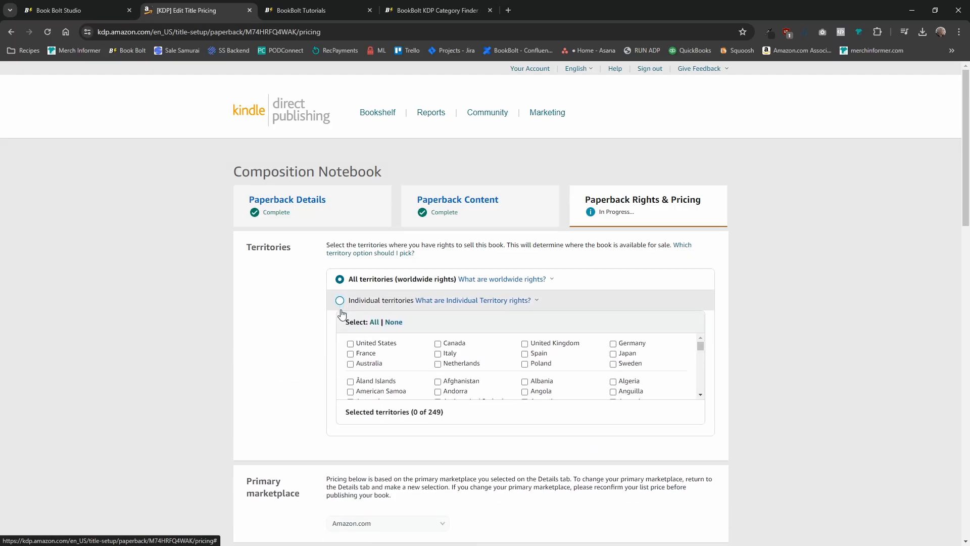
{"action": "scroll", "coordinate": [559, 358], "scroll_direction": "down", "scroll_amount": 3}
{"action": "scroll", "coordinate": [559, 360], "scroll_direction": "down", "scroll_amount": 10}
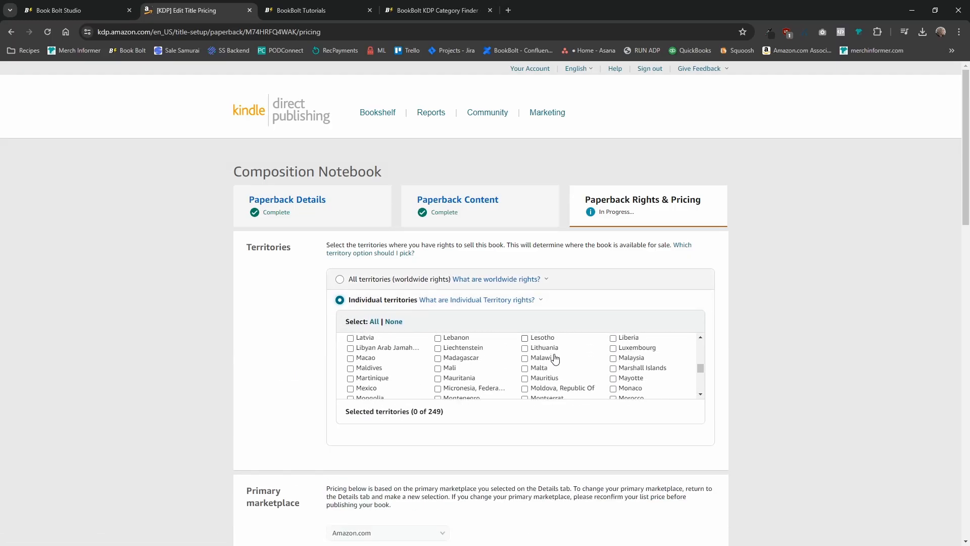
{"action": "scroll", "coordinate": [554, 360], "scroll_direction": "up", "scroll_amount": 8}
{"action": "scroll", "coordinate": [551, 361], "scroll_direction": "up", "scroll_amount": 5}
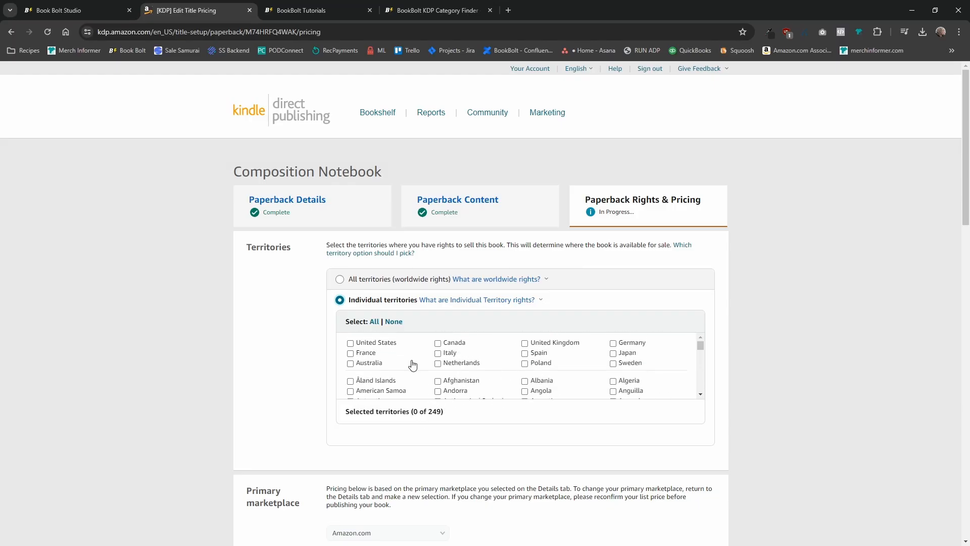
{"action": "left_click", "coordinate": [354, 281]}
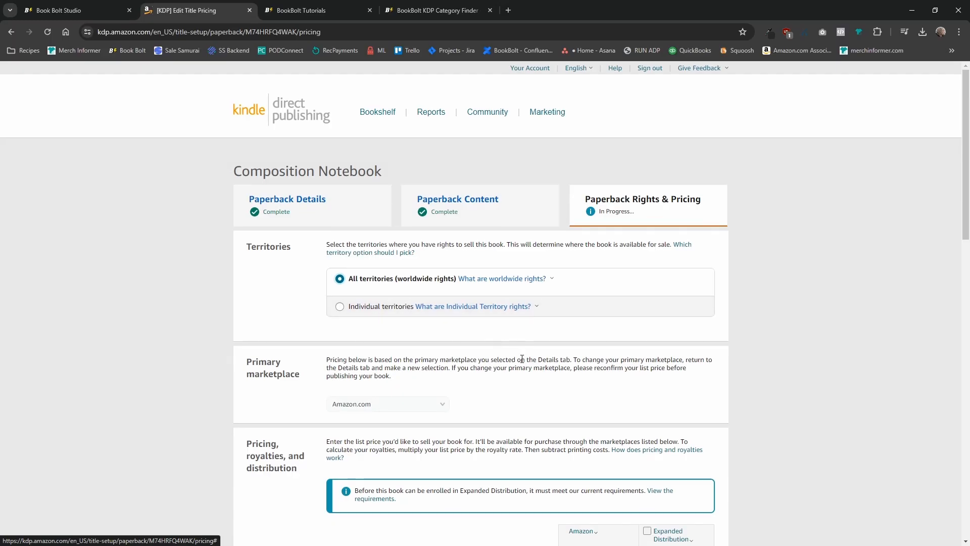
Set the paperback's Amazon.com list price to 6.99 USD.
{"action": "scroll", "coordinate": [553, 341], "scroll_direction": "down", "scroll_amount": 2}
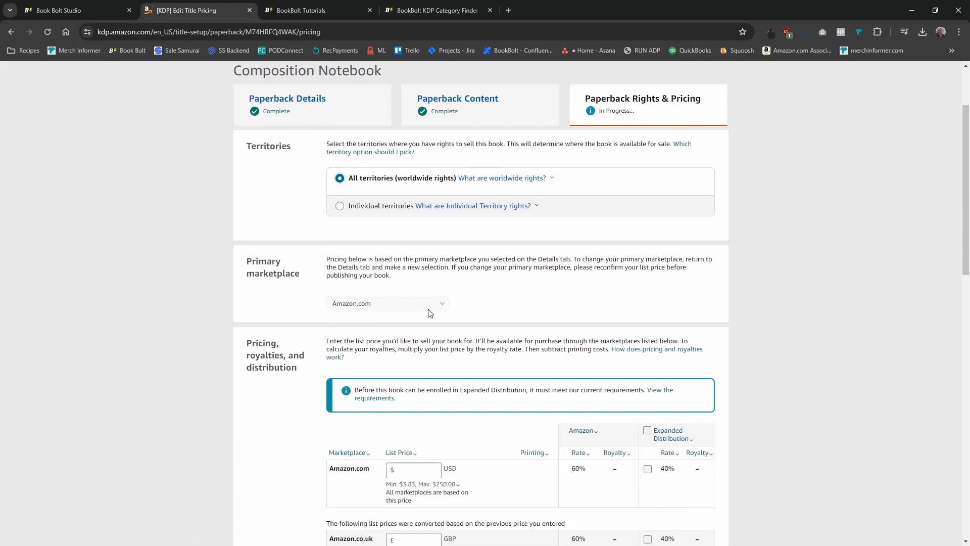
{"action": "scroll", "coordinate": [413, 316], "scroll_direction": "down", "scroll_amount": 2}
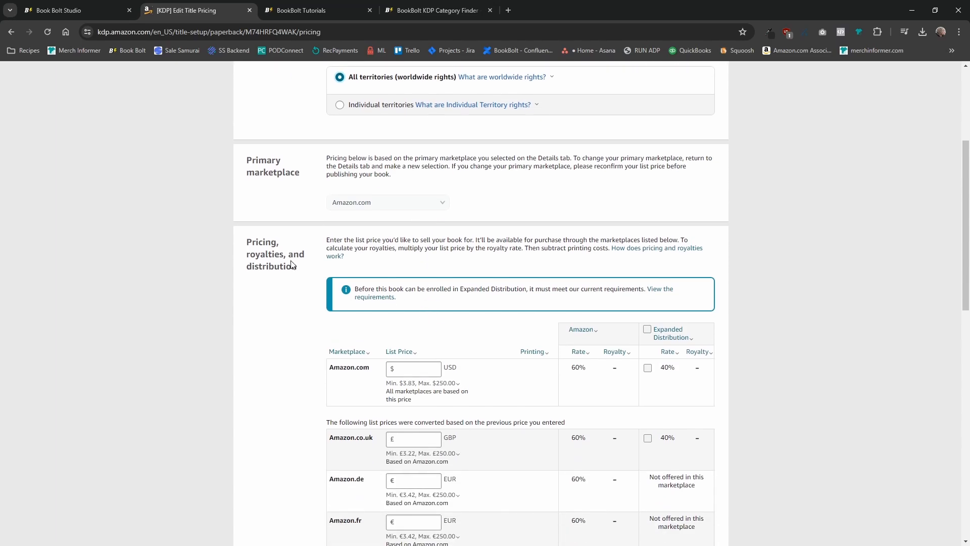
{"action": "scroll", "coordinate": [372, 289], "scroll_direction": "down", "scroll_amount": 2}
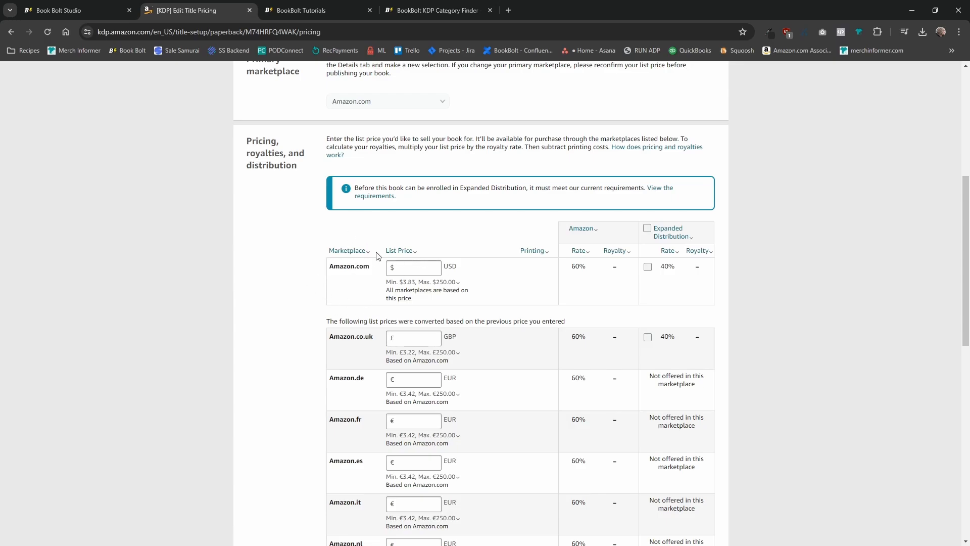
{"action": "left_click", "coordinate": [409, 269]}
{"action": "type", "text": "6.99"}
{"action": "left_click", "coordinate": [284, 290]}
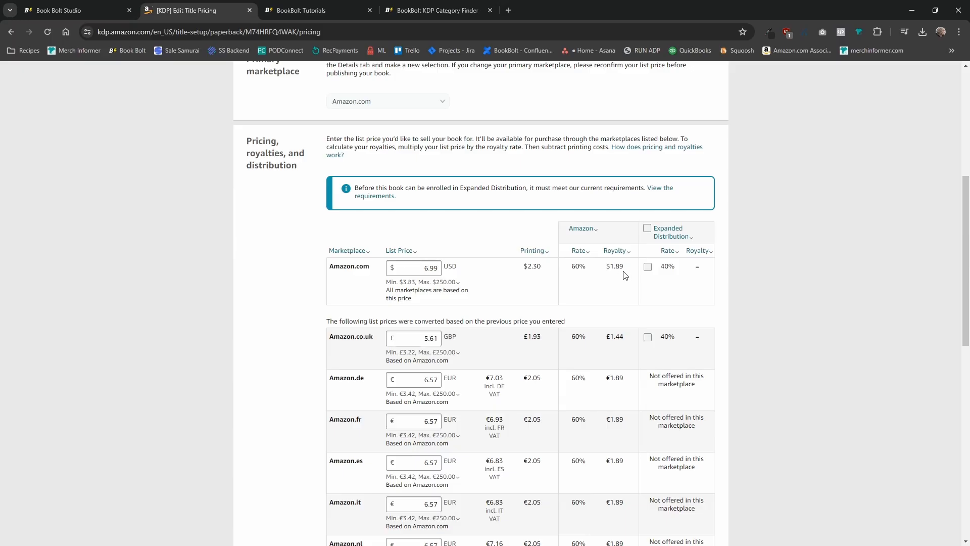
Read the minimum list price explanation and examine the converted list prices and royalties for the other Amazon marketplaces.
{"action": "left_click", "coordinate": [464, 283]}
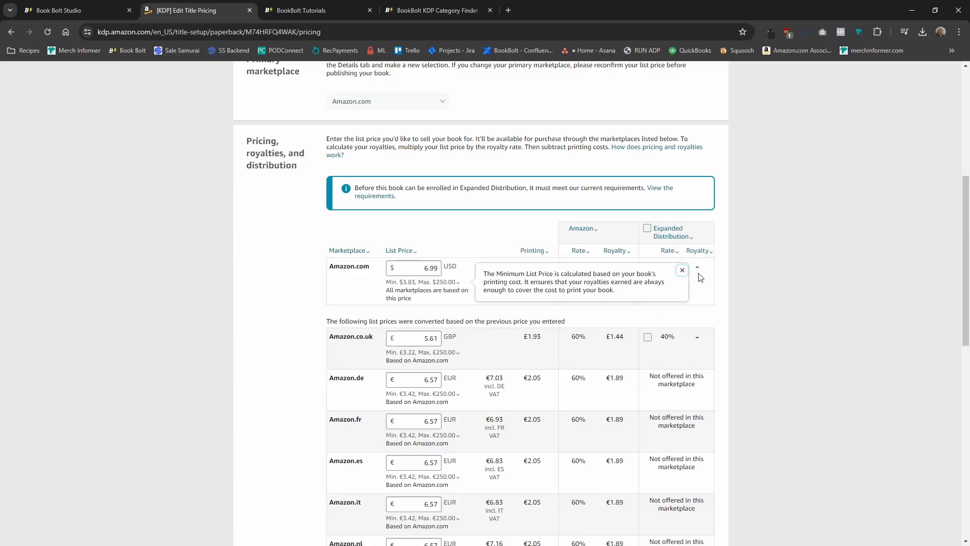
{"action": "left_click", "coordinate": [682, 271]}
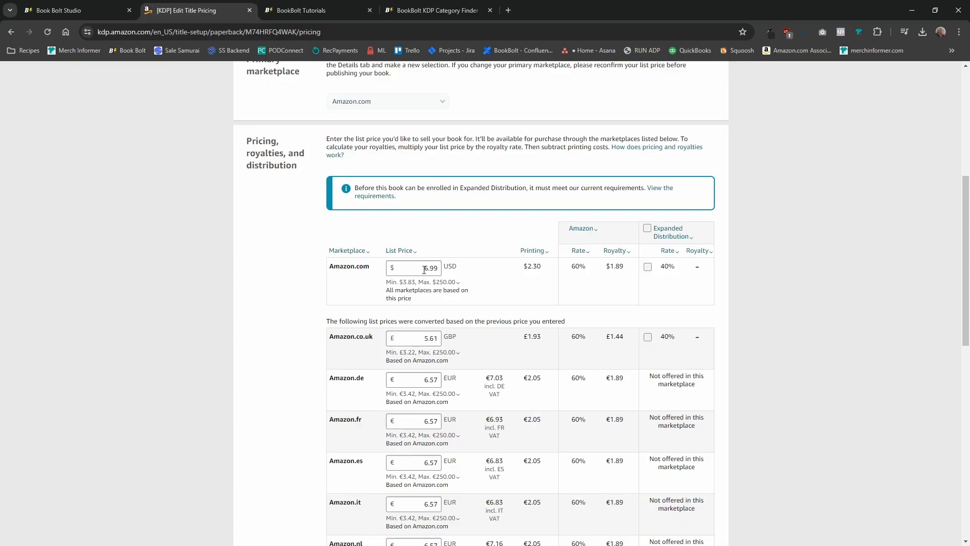
{"action": "scroll", "coordinate": [423, 269], "scroll_direction": "down", "scroll_amount": 2}
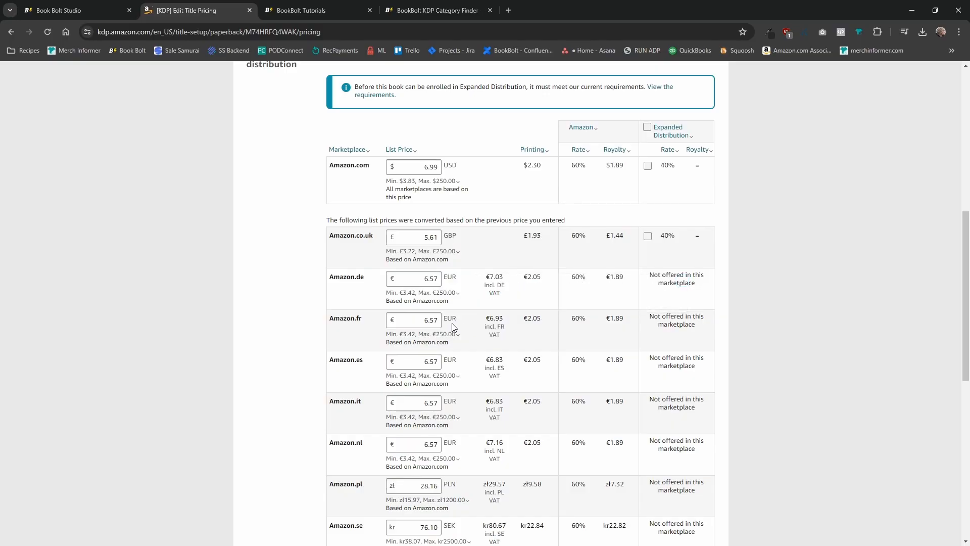
{"action": "scroll", "coordinate": [386, 277], "scroll_direction": "down", "scroll_amount": 3}
{"action": "scroll", "coordinate": [361, 187], "scroll_direction": "up", "scroll_amount": 2}
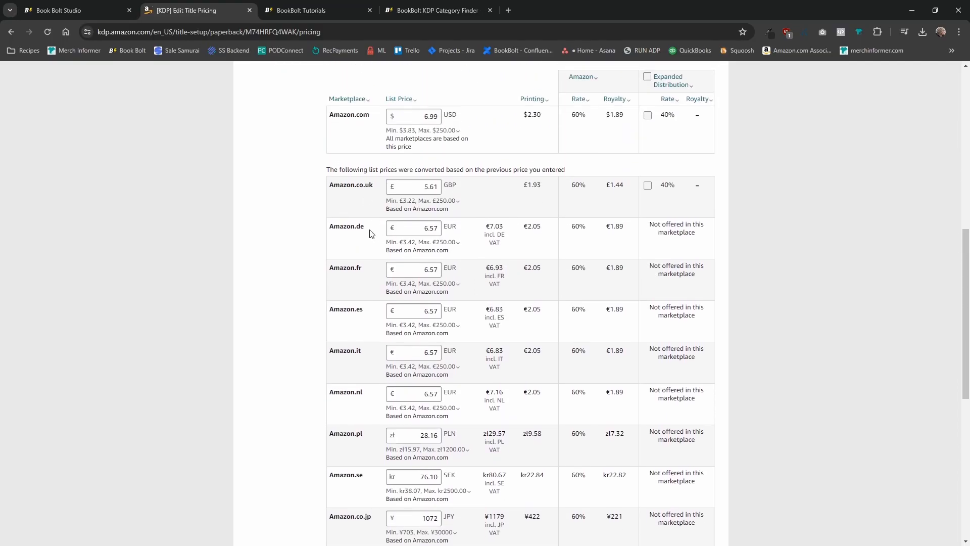
{"action": "scroll", "coordinate": [368, 232], "scroll_direction": "down", "scroll_amount": 2}
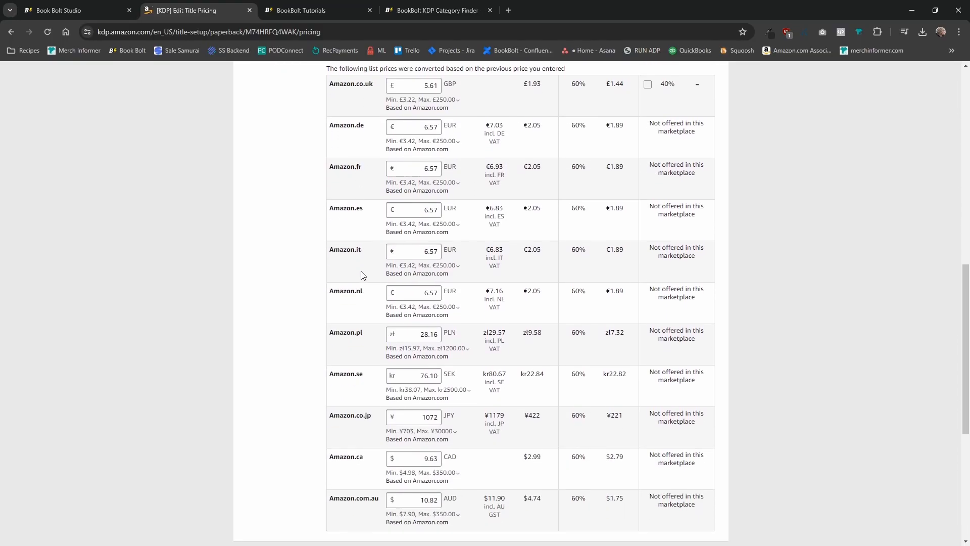
{"action": "scroll", "coordinate": [365, 283], "scroll_direction": "down", "scroll_amount": 4}
{"action": "scroll", "coordinate": [379, 300], "scroll_direction": "up", "scroll_amount": 7}
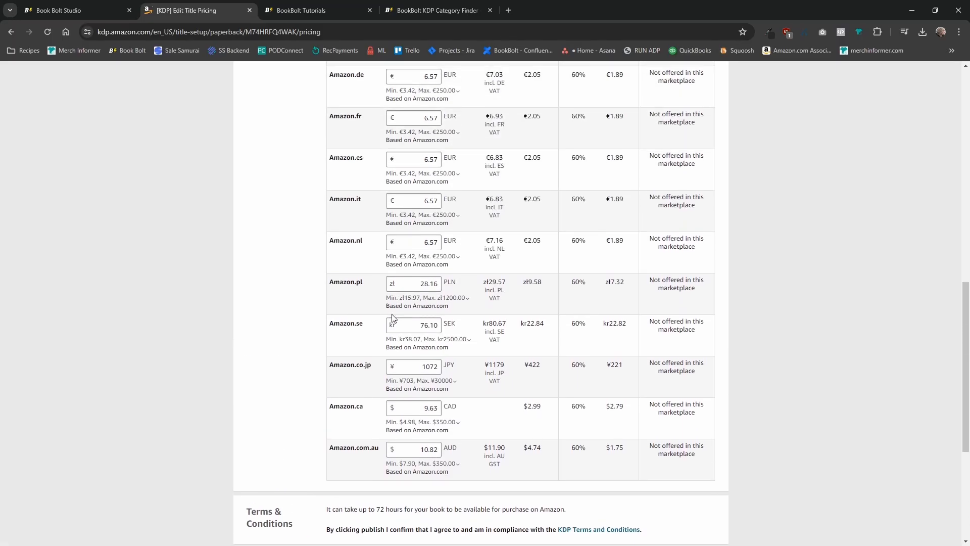
{"action": "scroll", "coordinate": [436, 326], "scroll_direction": "up", "scroll_amount": 2}
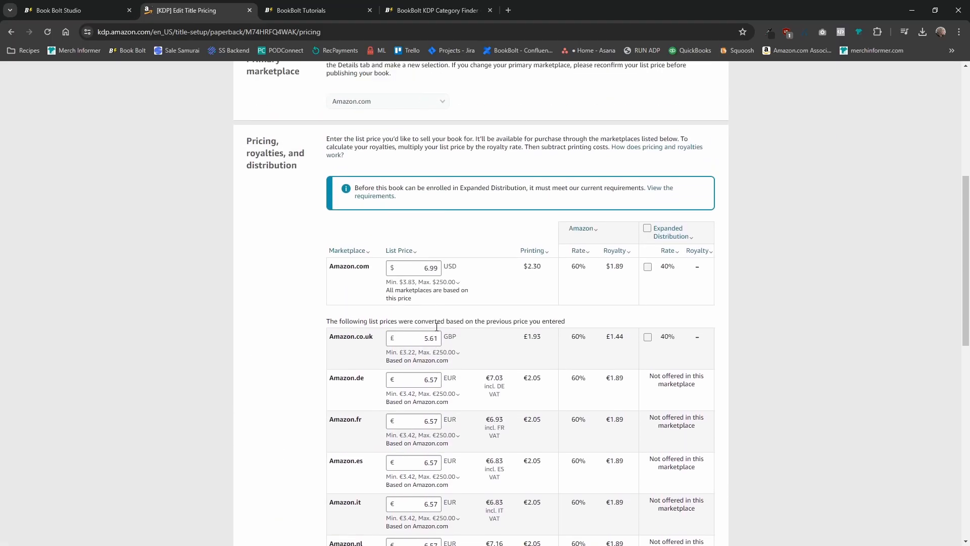
Read the Expanded Distribution explanation and compare its rate with the standard Amazon.com royalty.
{"action": "left_click", "coordinate": [689, 236]}
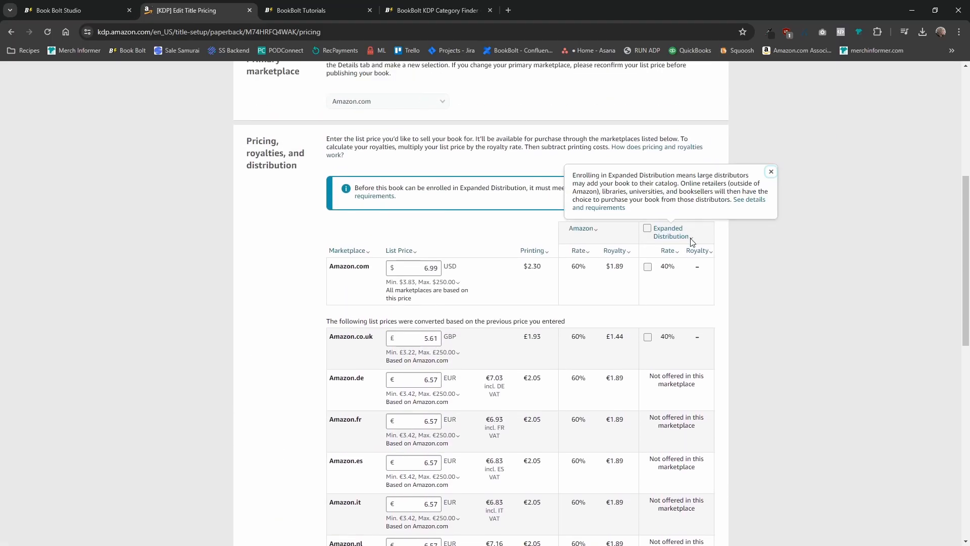
{"action": "left_click", "coordinate": [689, 238]}
{"action": "left_click", "coordinate": [690, 239]}
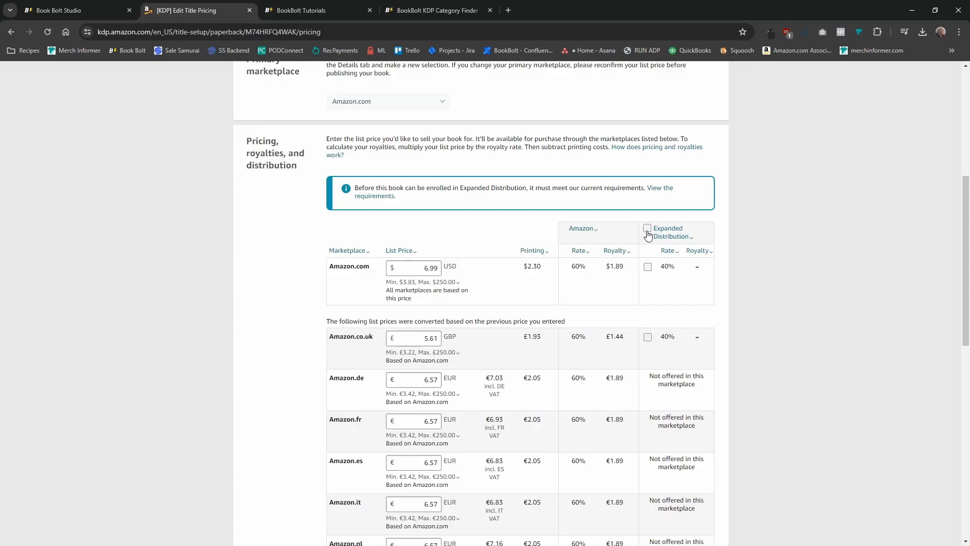
{"action": "mouse_move", "coordinate": [653, 234]}
{"action": "left_click_drag", "start_coordinate": [624, 267], "coordinate": [607, 267]}
Examine the remaining marketplace prices, the terms and conditions, the book proof information and the publishing option for the paperback.
{"action": "scroll", "coordinate": [519, 273], "scroll_direction": "down", "scroll_amount": 6}
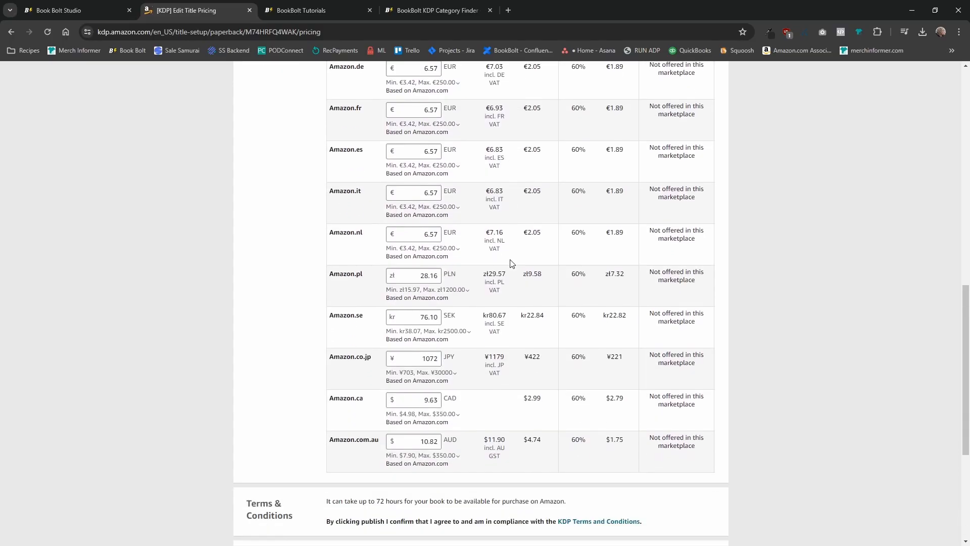
{"action": "scroll", "coordinate": [510, 263], "scroll_direction": "down", "scroll_amount": 4}
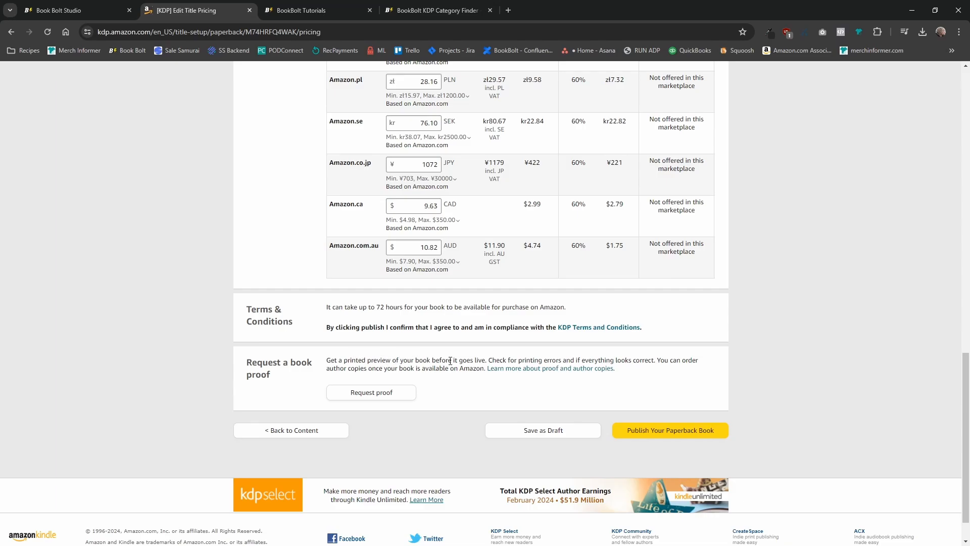
{"action": "left_click_drag", "start_coordinate": [486, 359], "coordinate": [327, 359]}
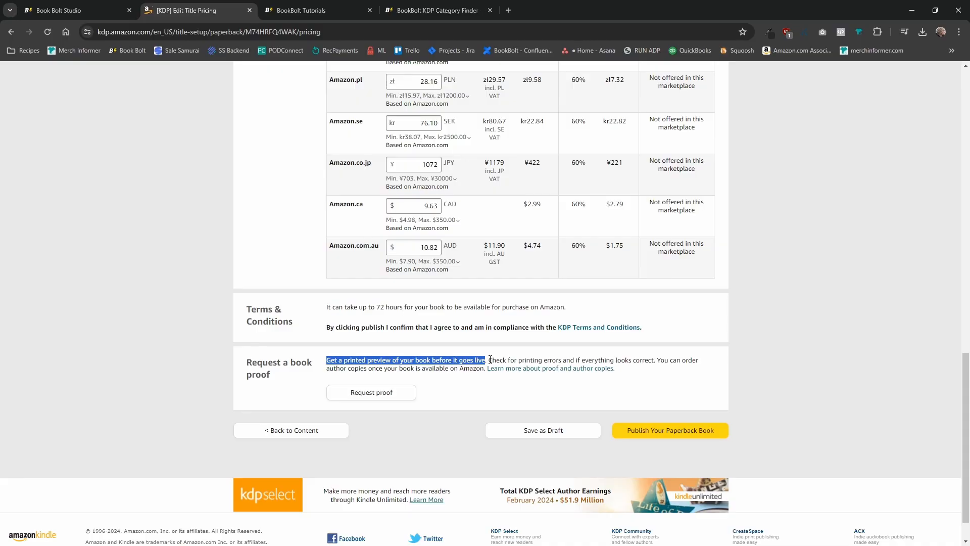
{"action": "left_click", "coordinate": [696, 435]}
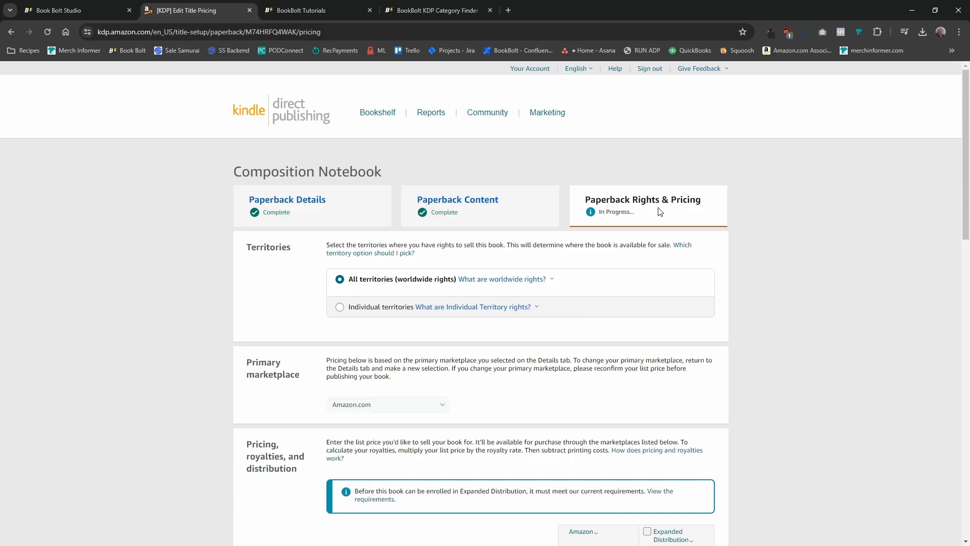
{"action": "scroll", "coordinate": [452, 245], "scroll_direction": "down", "scroll_amount": 20}
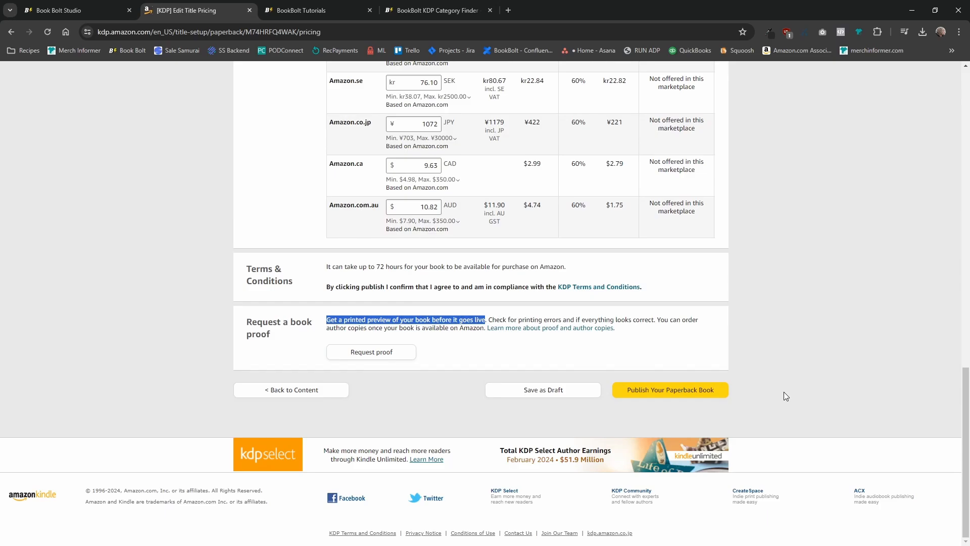
{"action": "scroll", "coordinate": [768, 380], "scroll_direction": "up", "scroll_amount": 20}
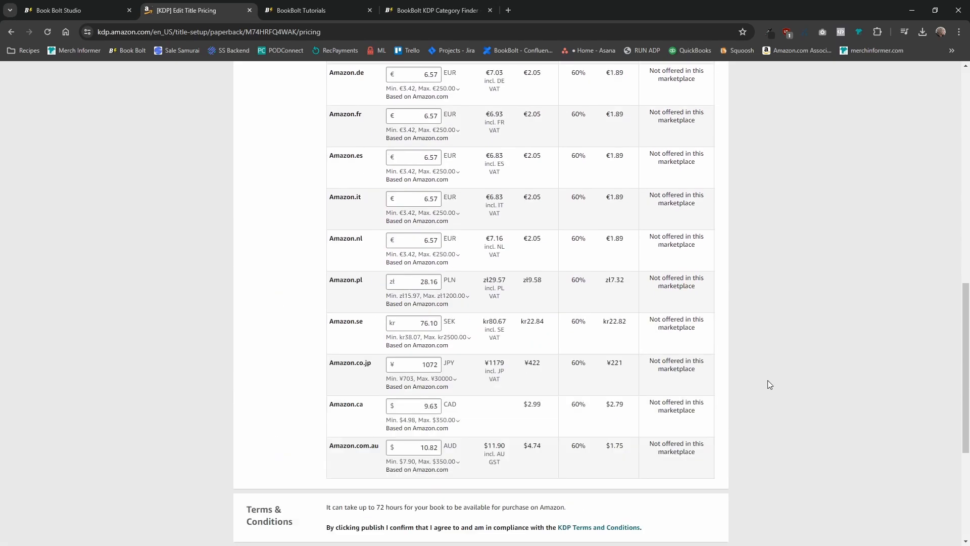